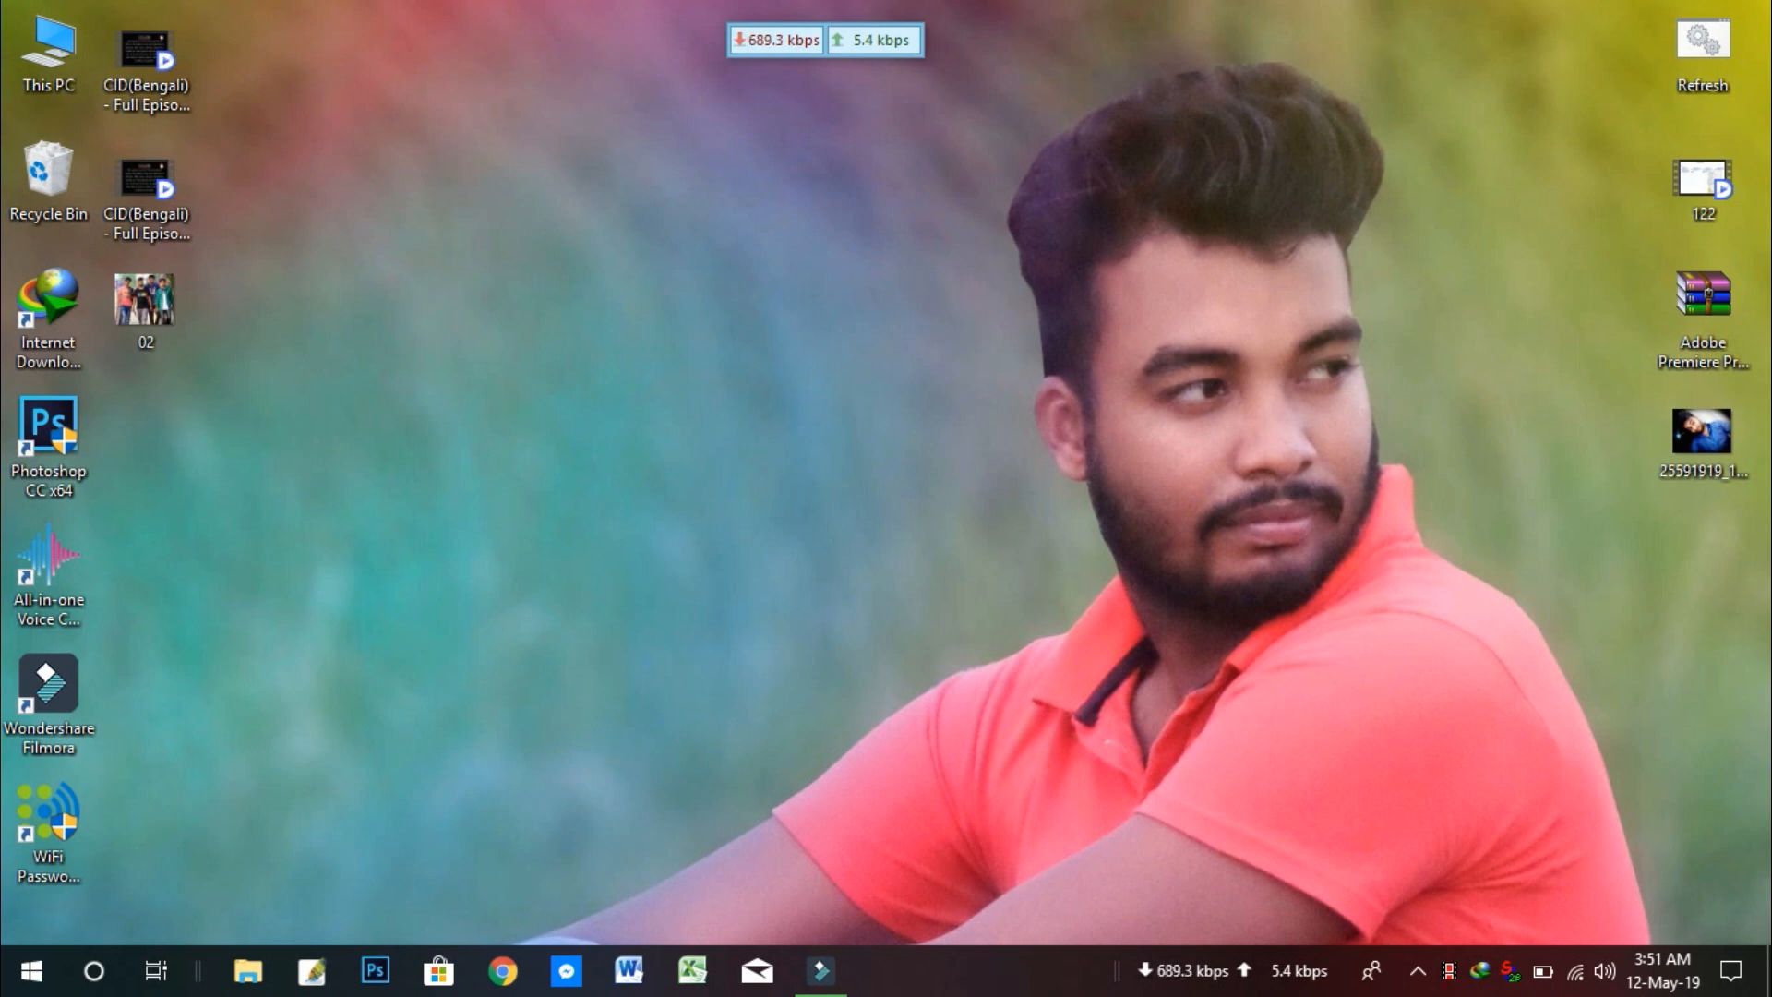
- Quick-format the removable drive (I:) as NTFS with a 4096-byte allocation unit size, and close the drive window
right_click(435, 75)
left_click(484, 152)
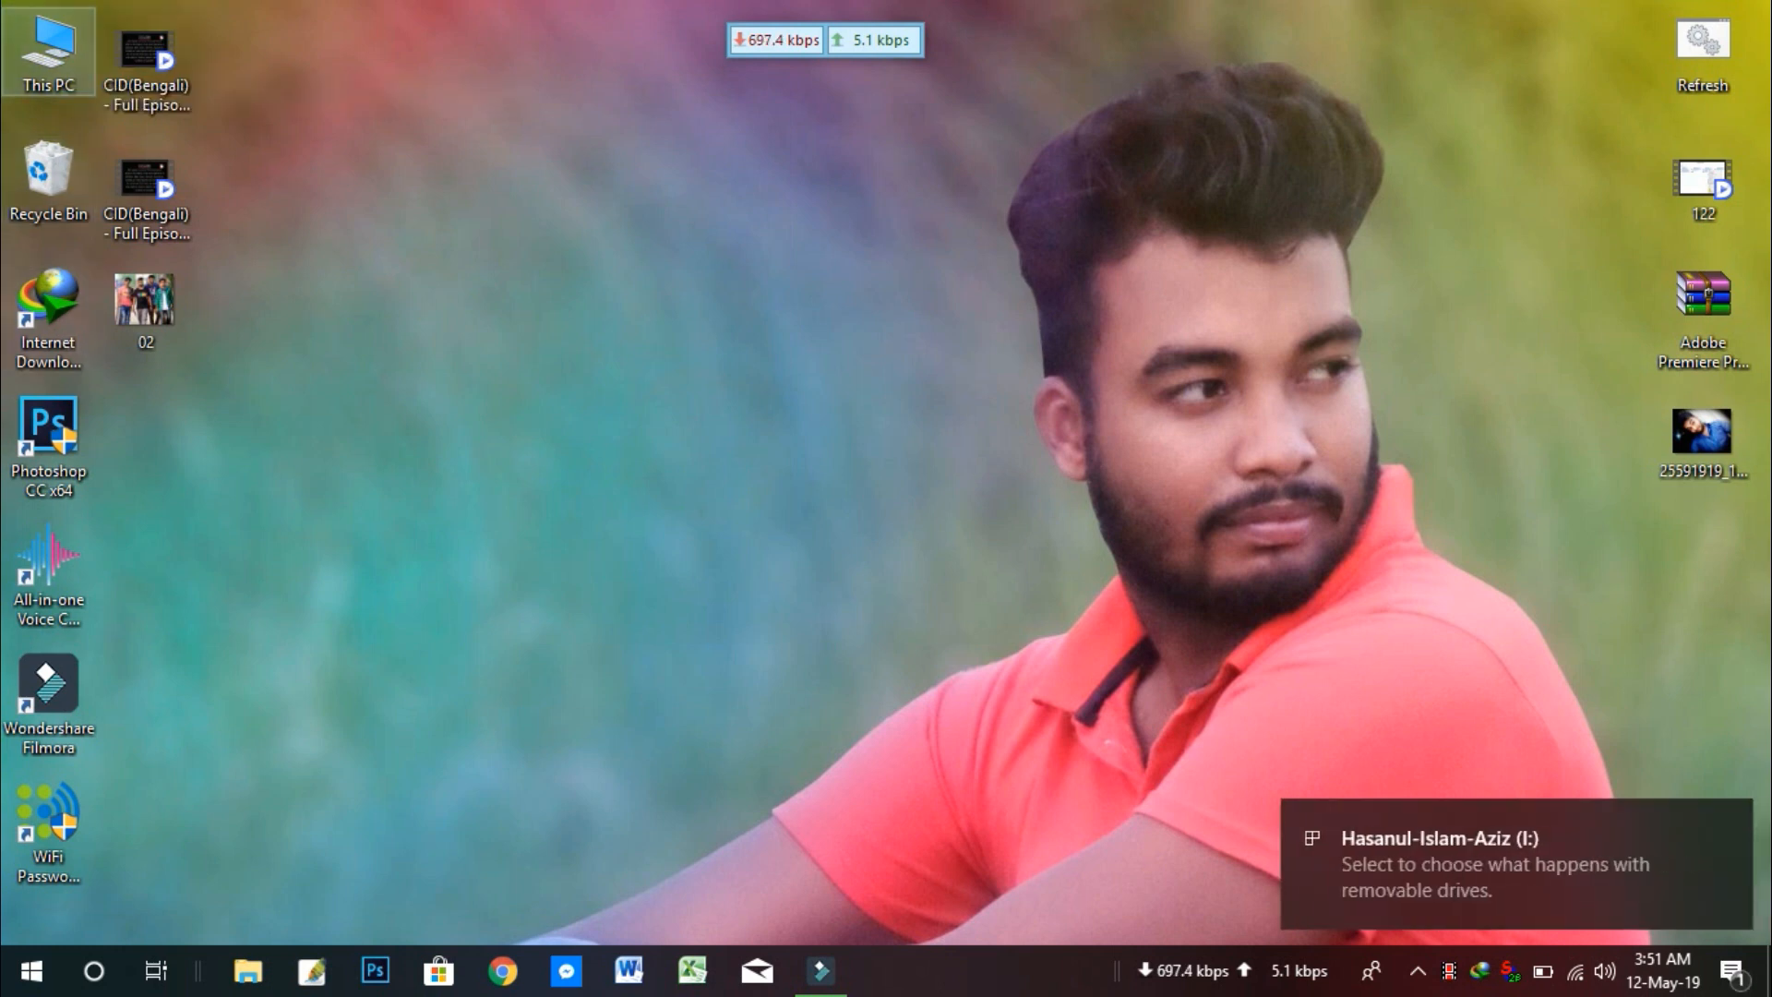
double_click(48, 51)
left_click(1399, 97)
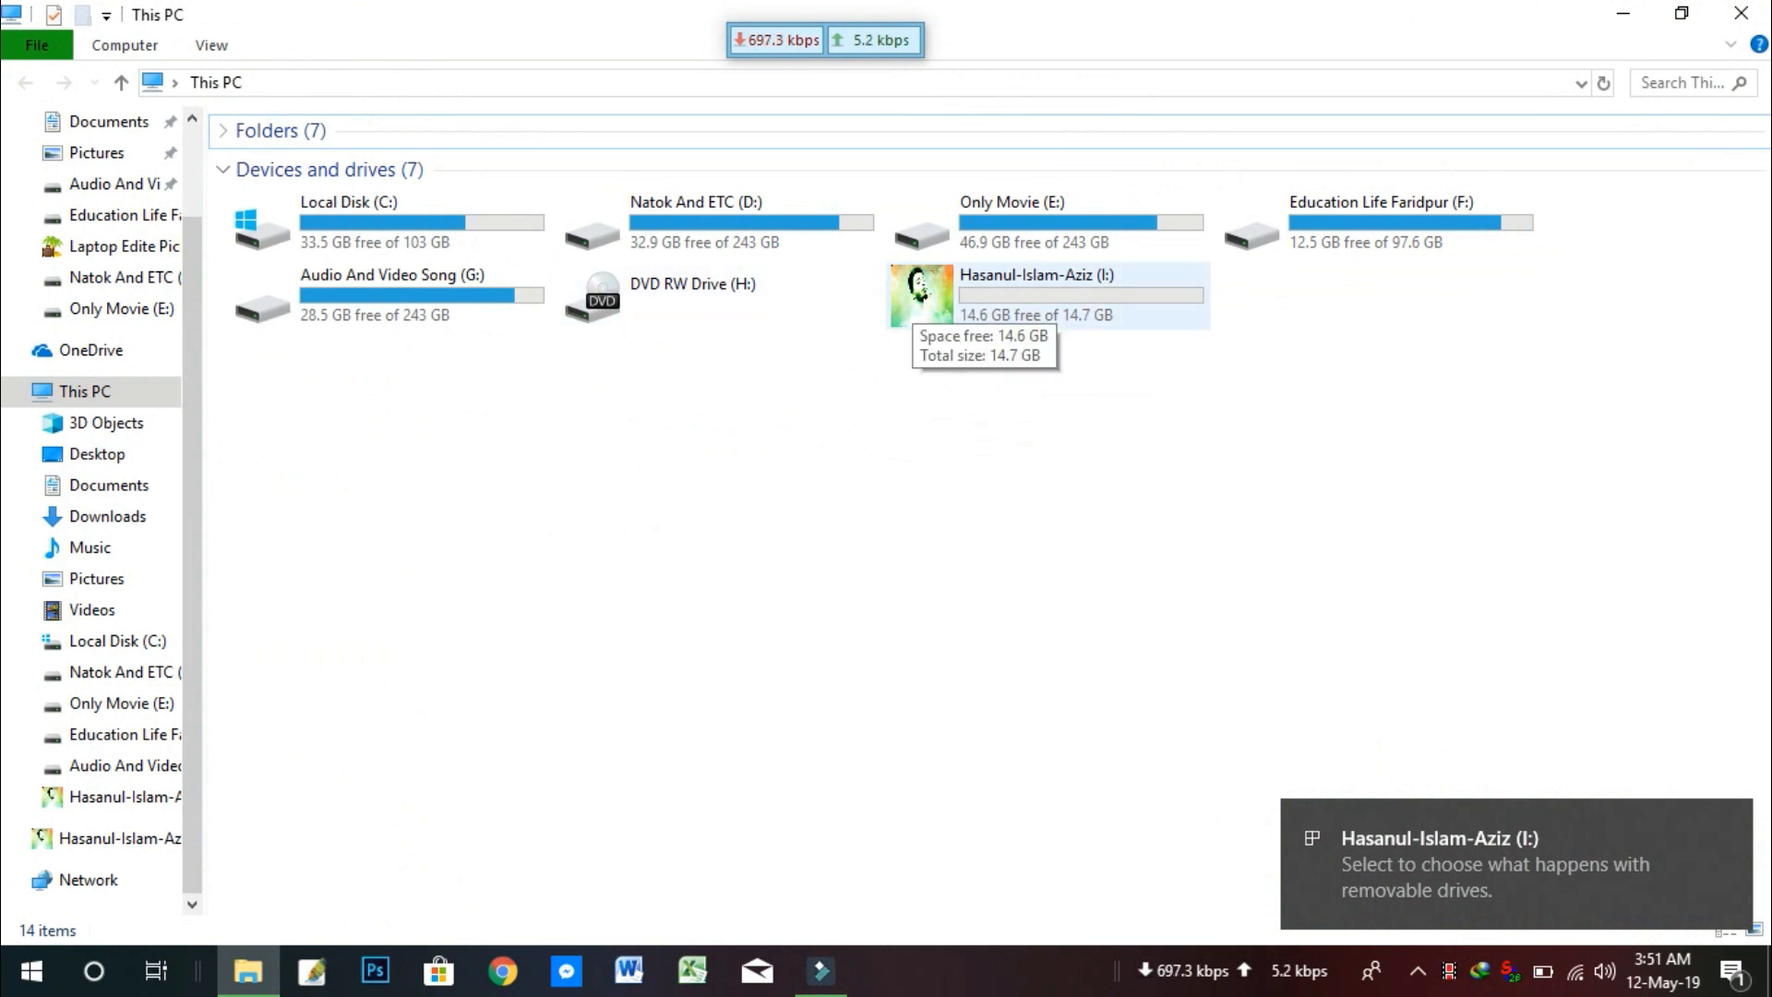
right_click(1006, 268)
left_click(1080, 724)
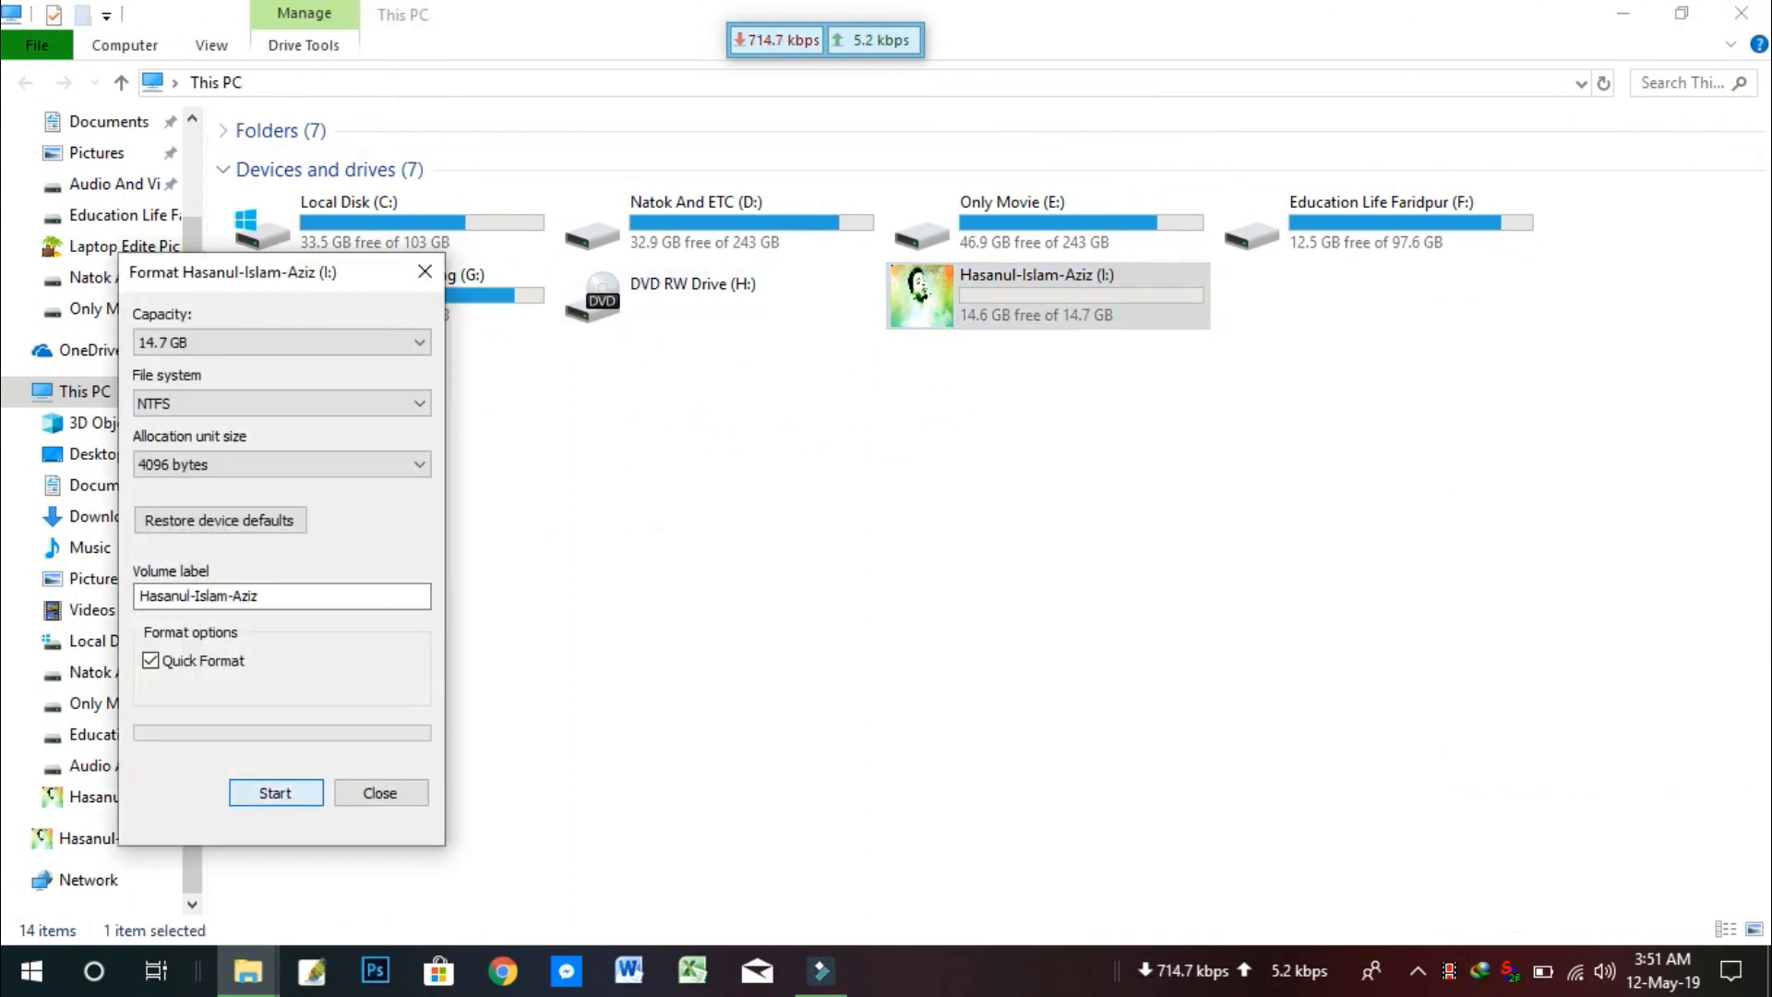
left_click(275, 792)
left_click(948, 486)
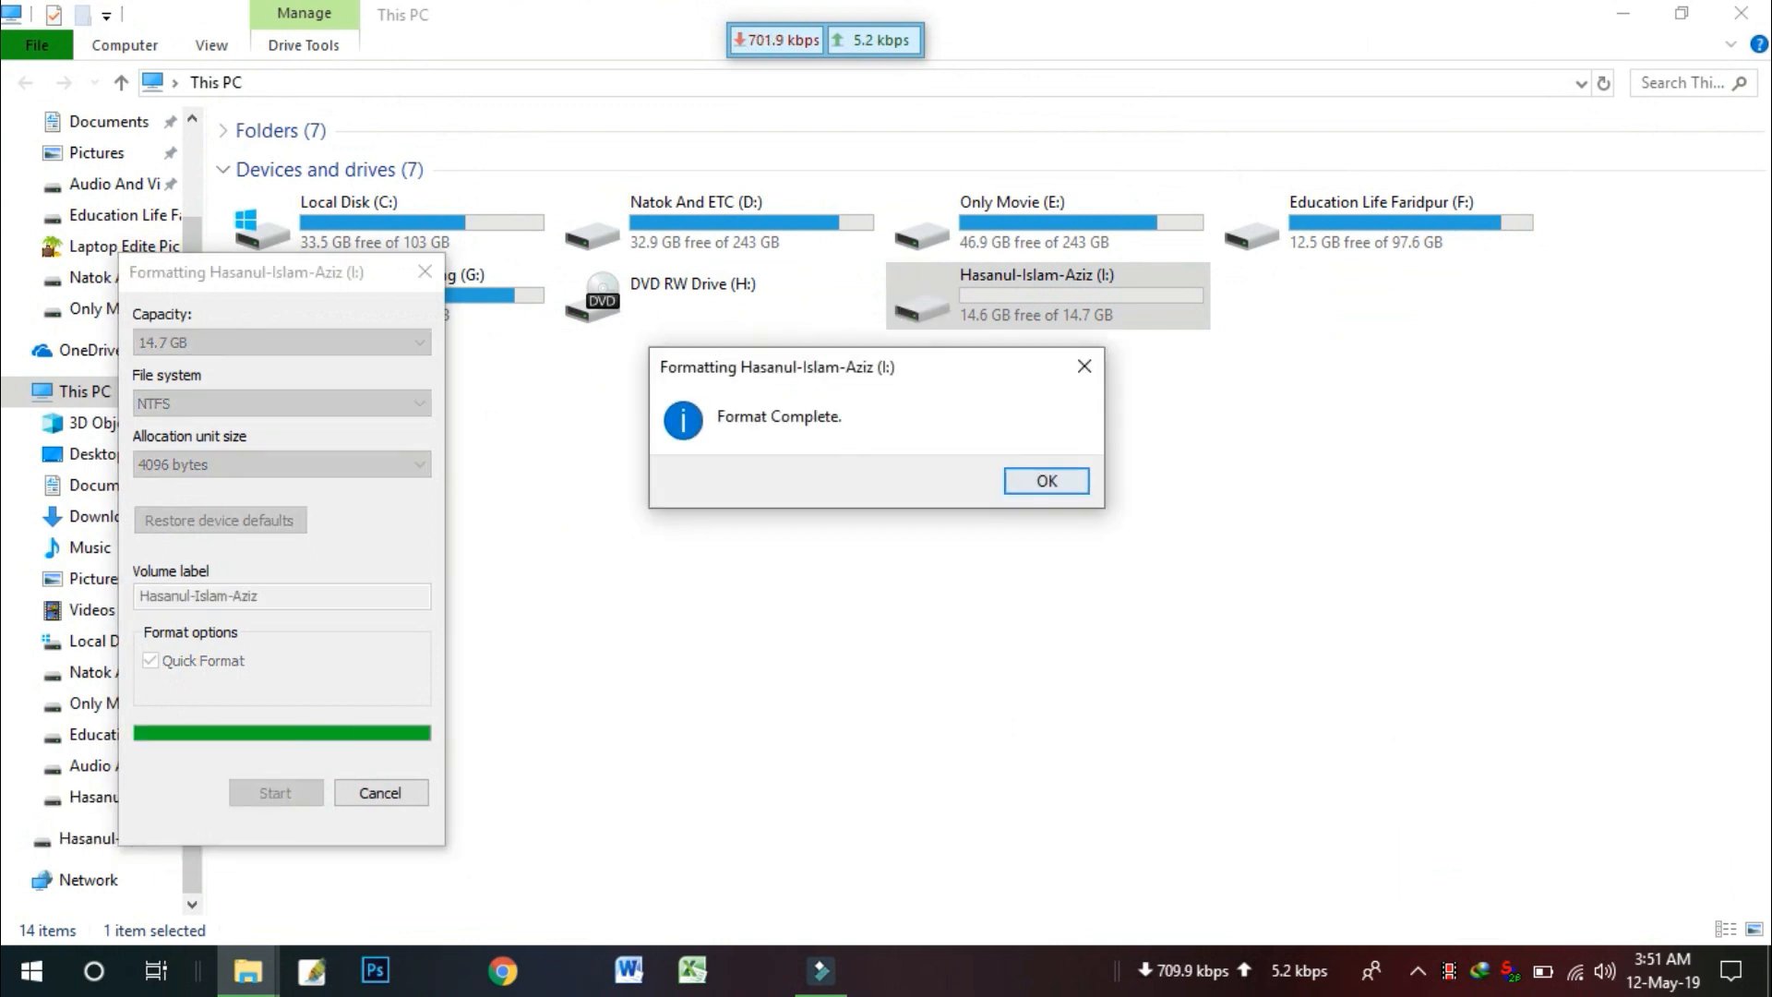
key("Return")
left_click(380, 793)
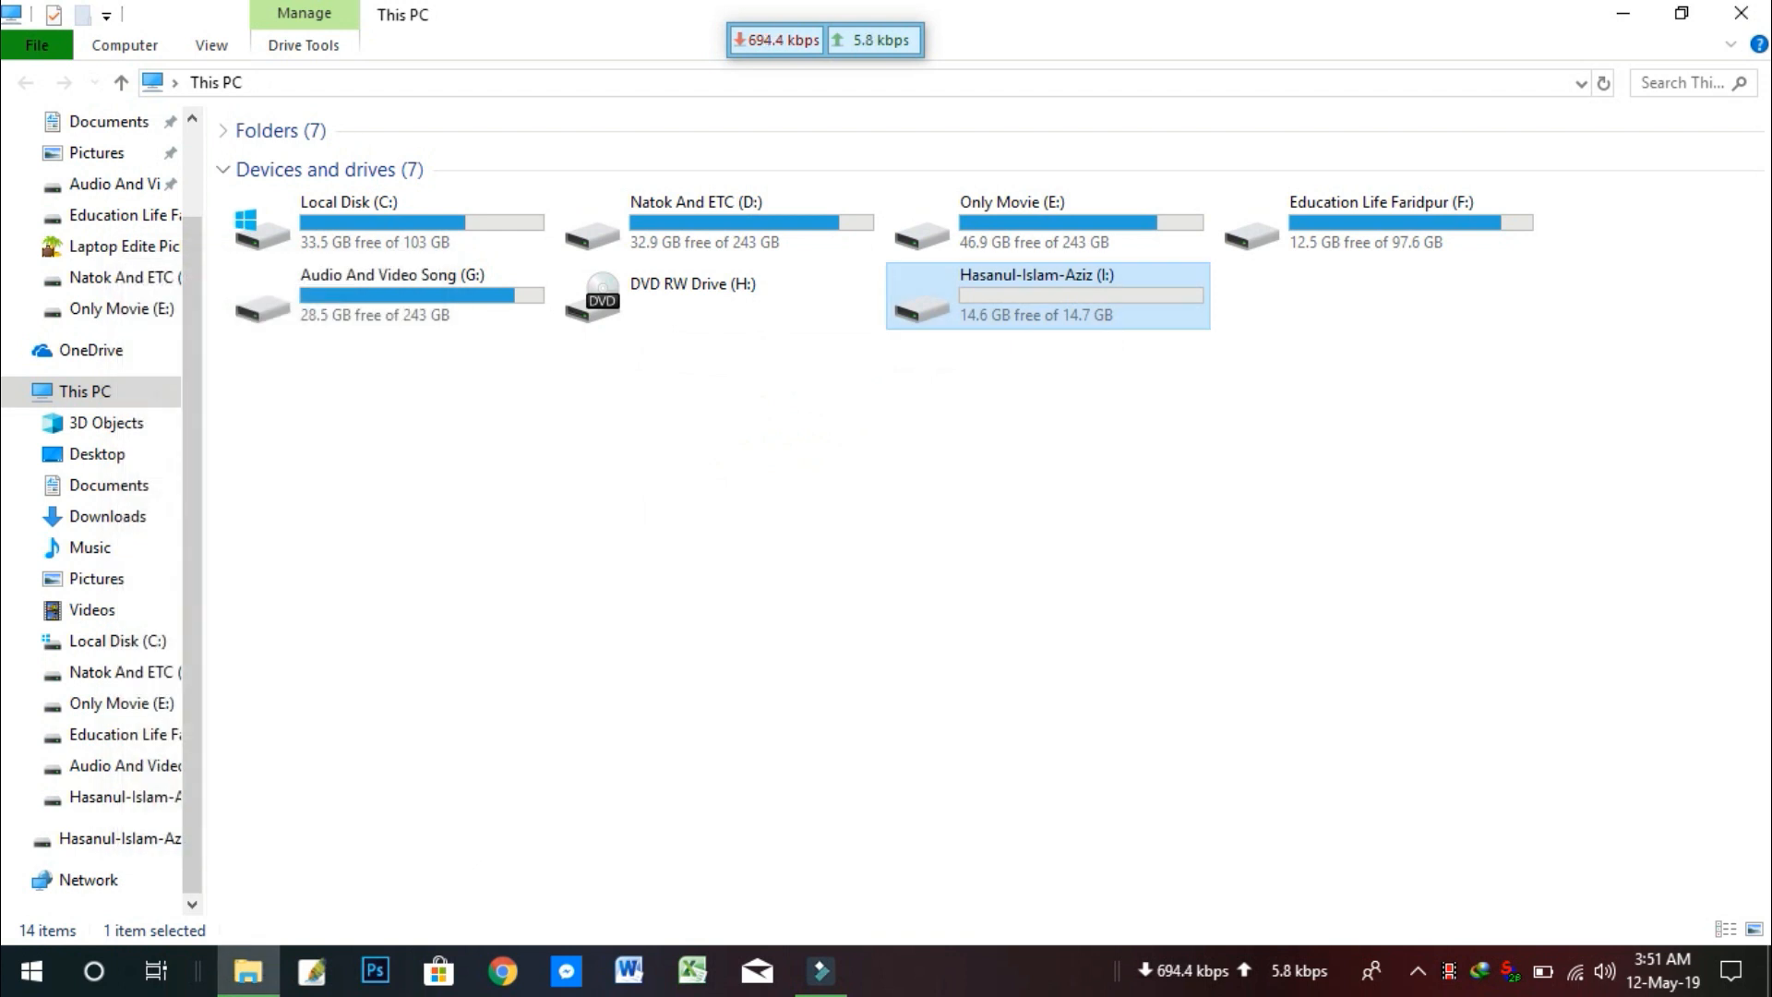
right_click(928, 391)
left_click(979, 496)
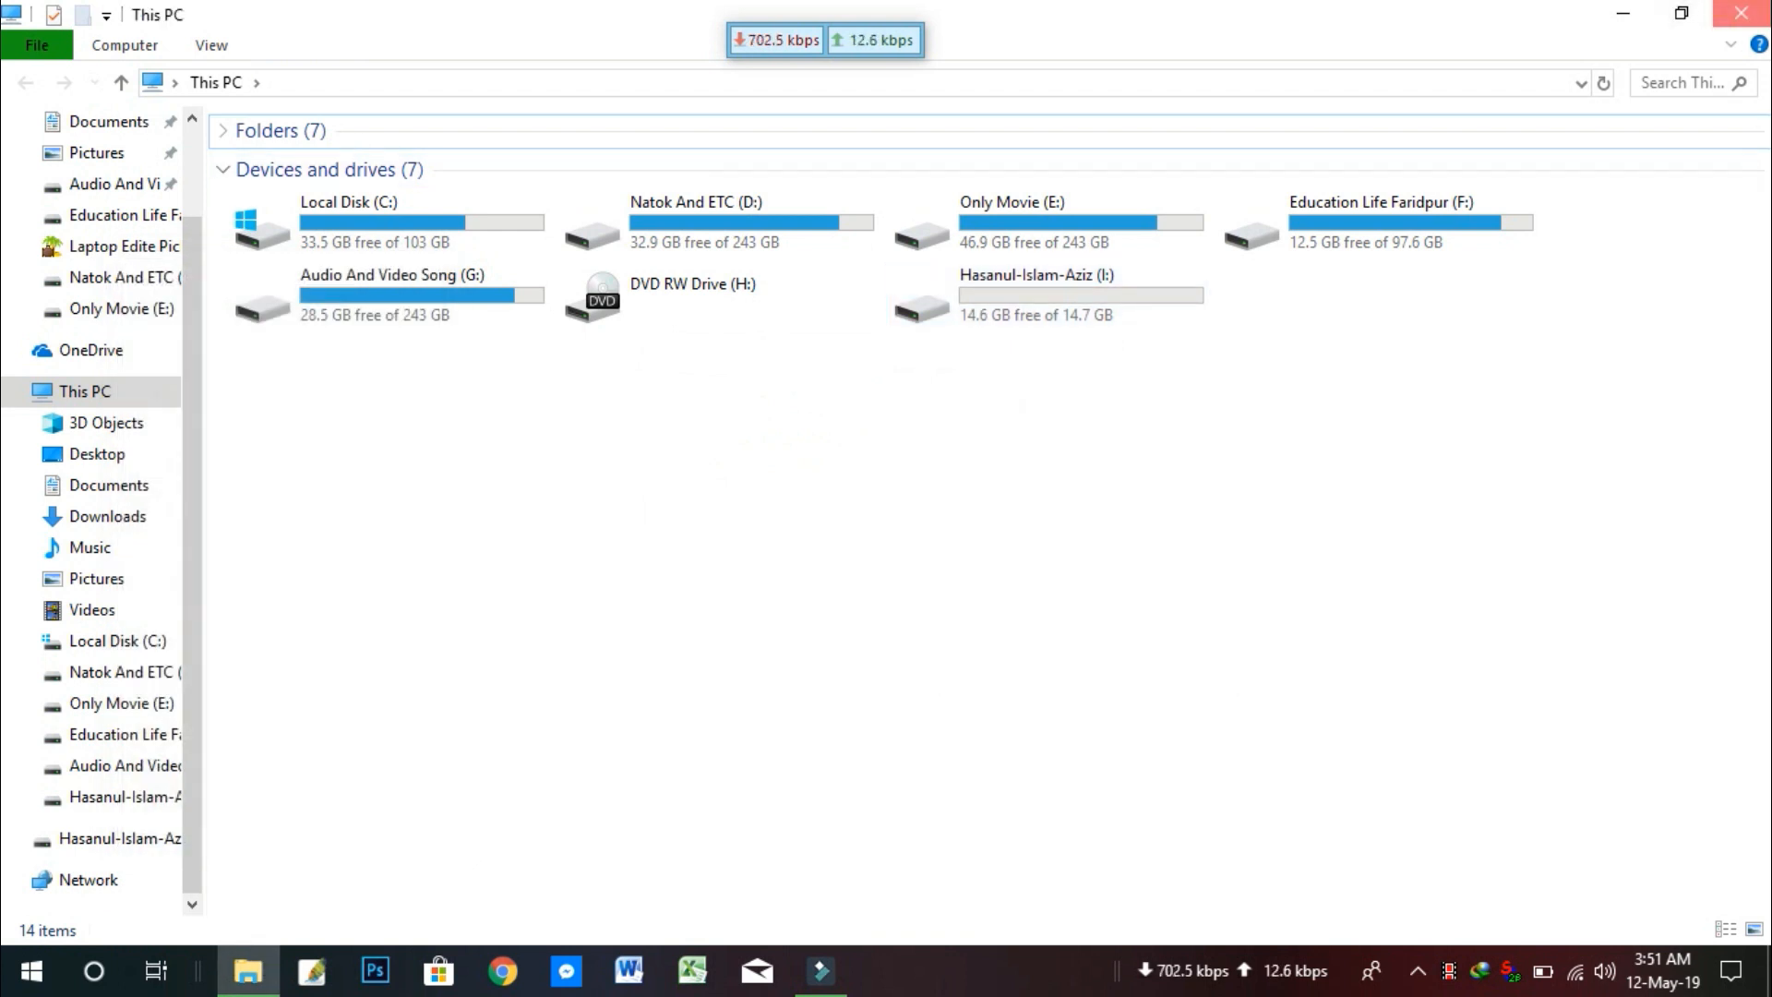
left_click(1740, 13)
right_click(436, 152)
left_click(506, 229)
right_click(392, 155)
left_click(505, 231)
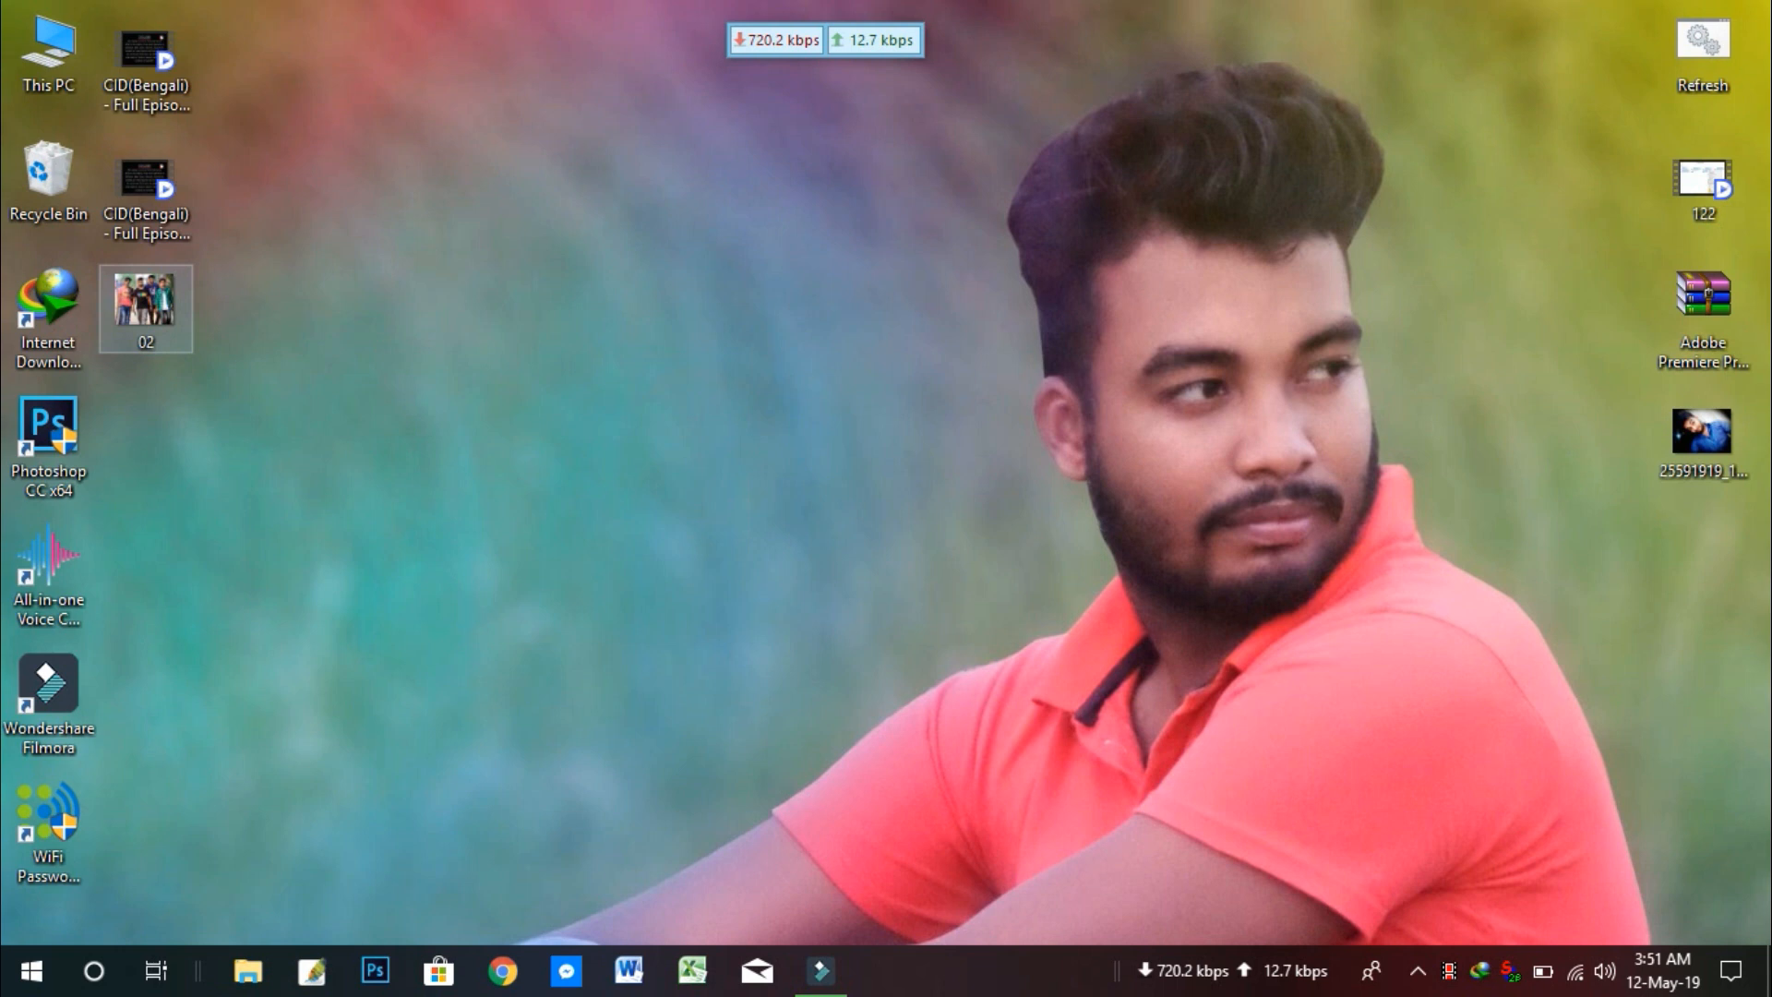
- Open the desktop picture 02 for editing in Paint and fit the whole image in view at 12.5% zoom
right_click(139, 318)
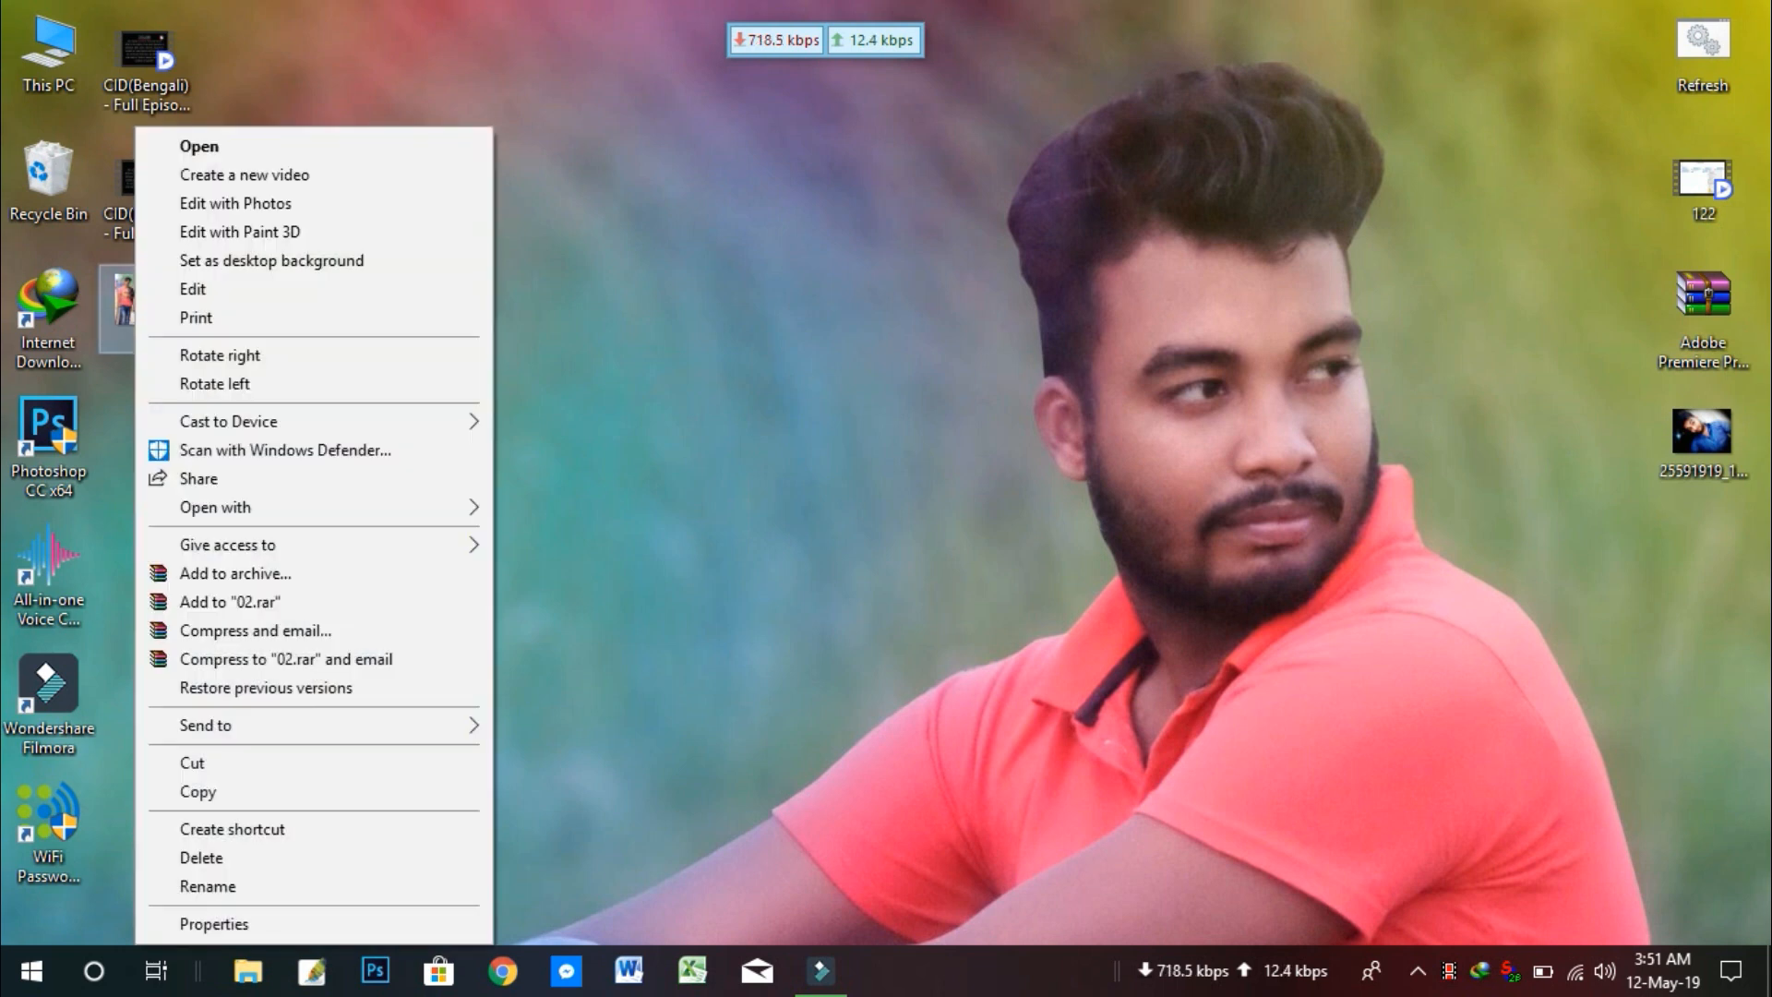
left_click(193, 289)
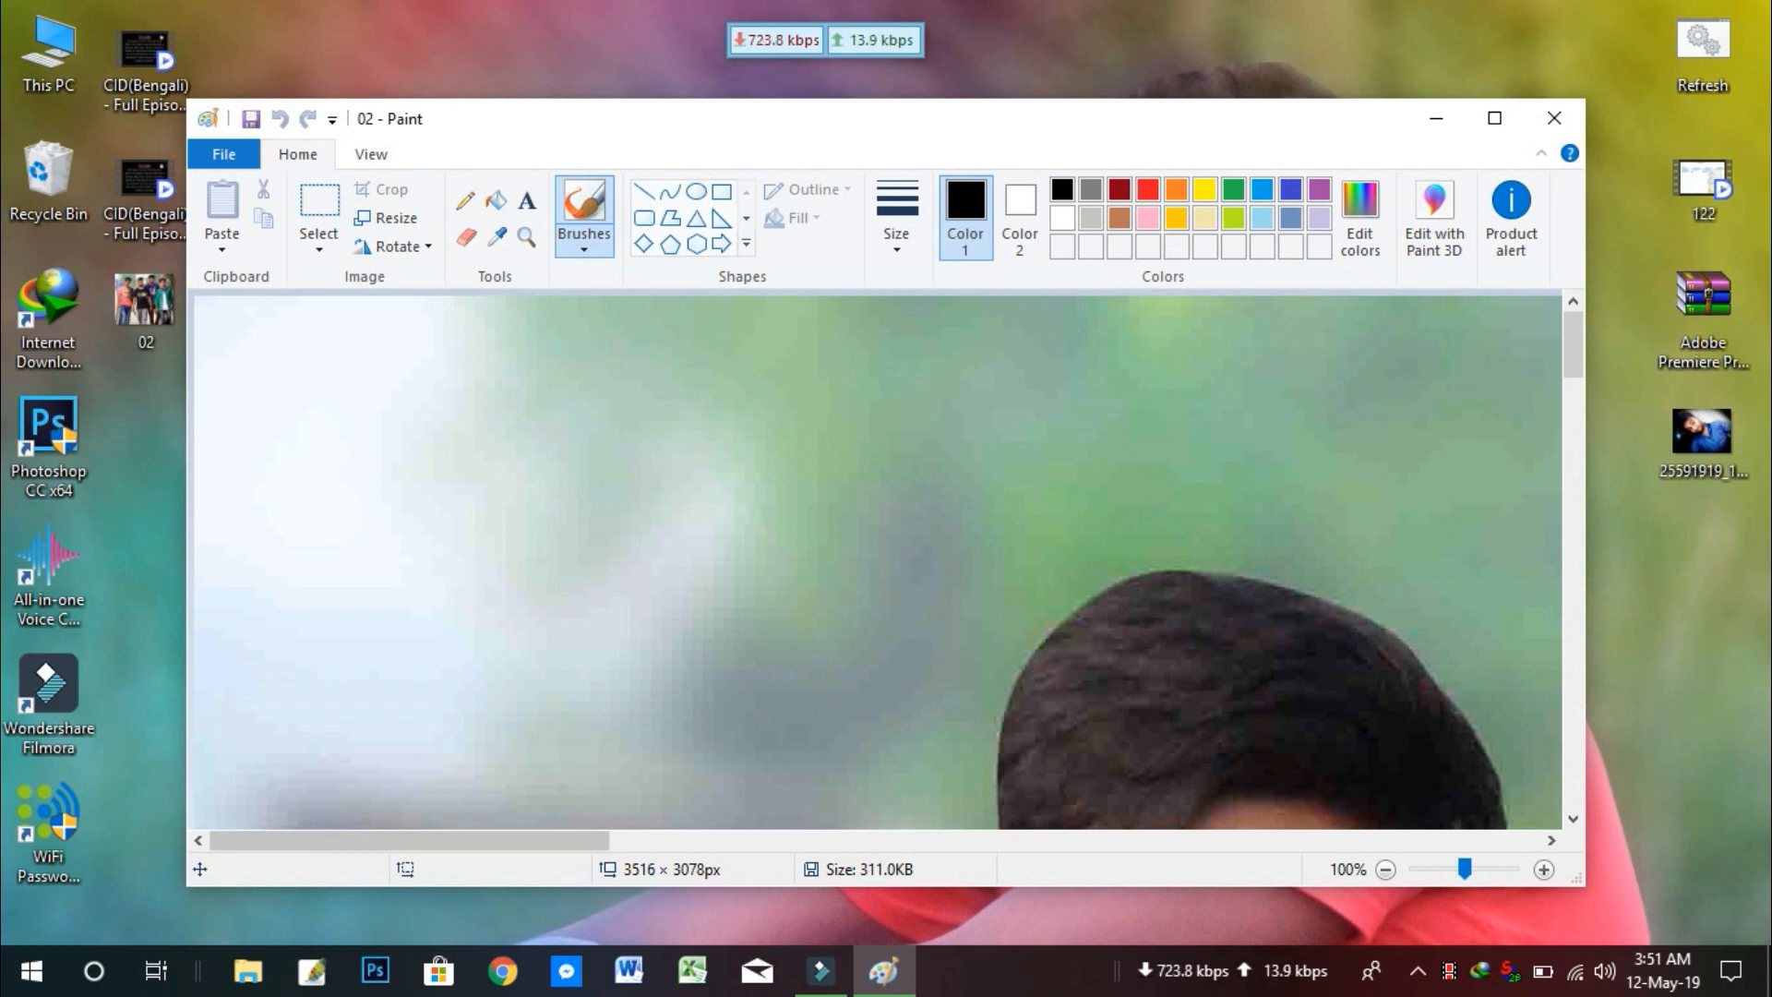
left_click(1385, 869)
left_click(1385, 869)
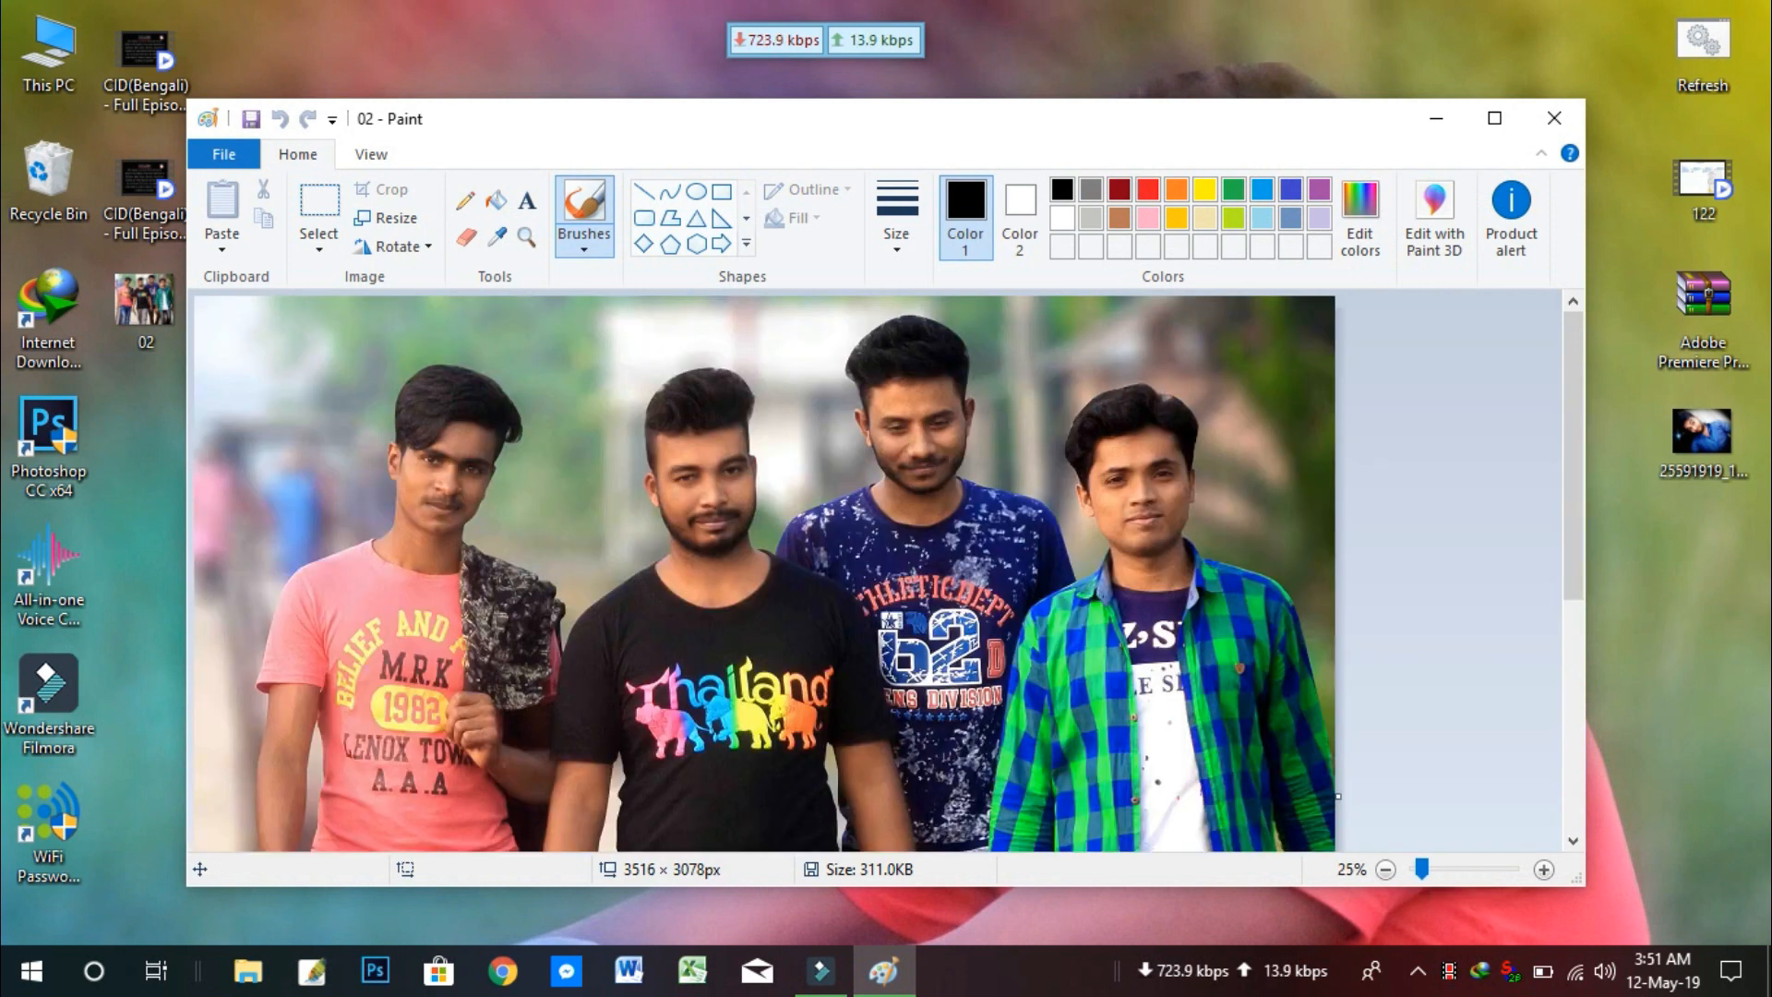
left_click(1385, 869)
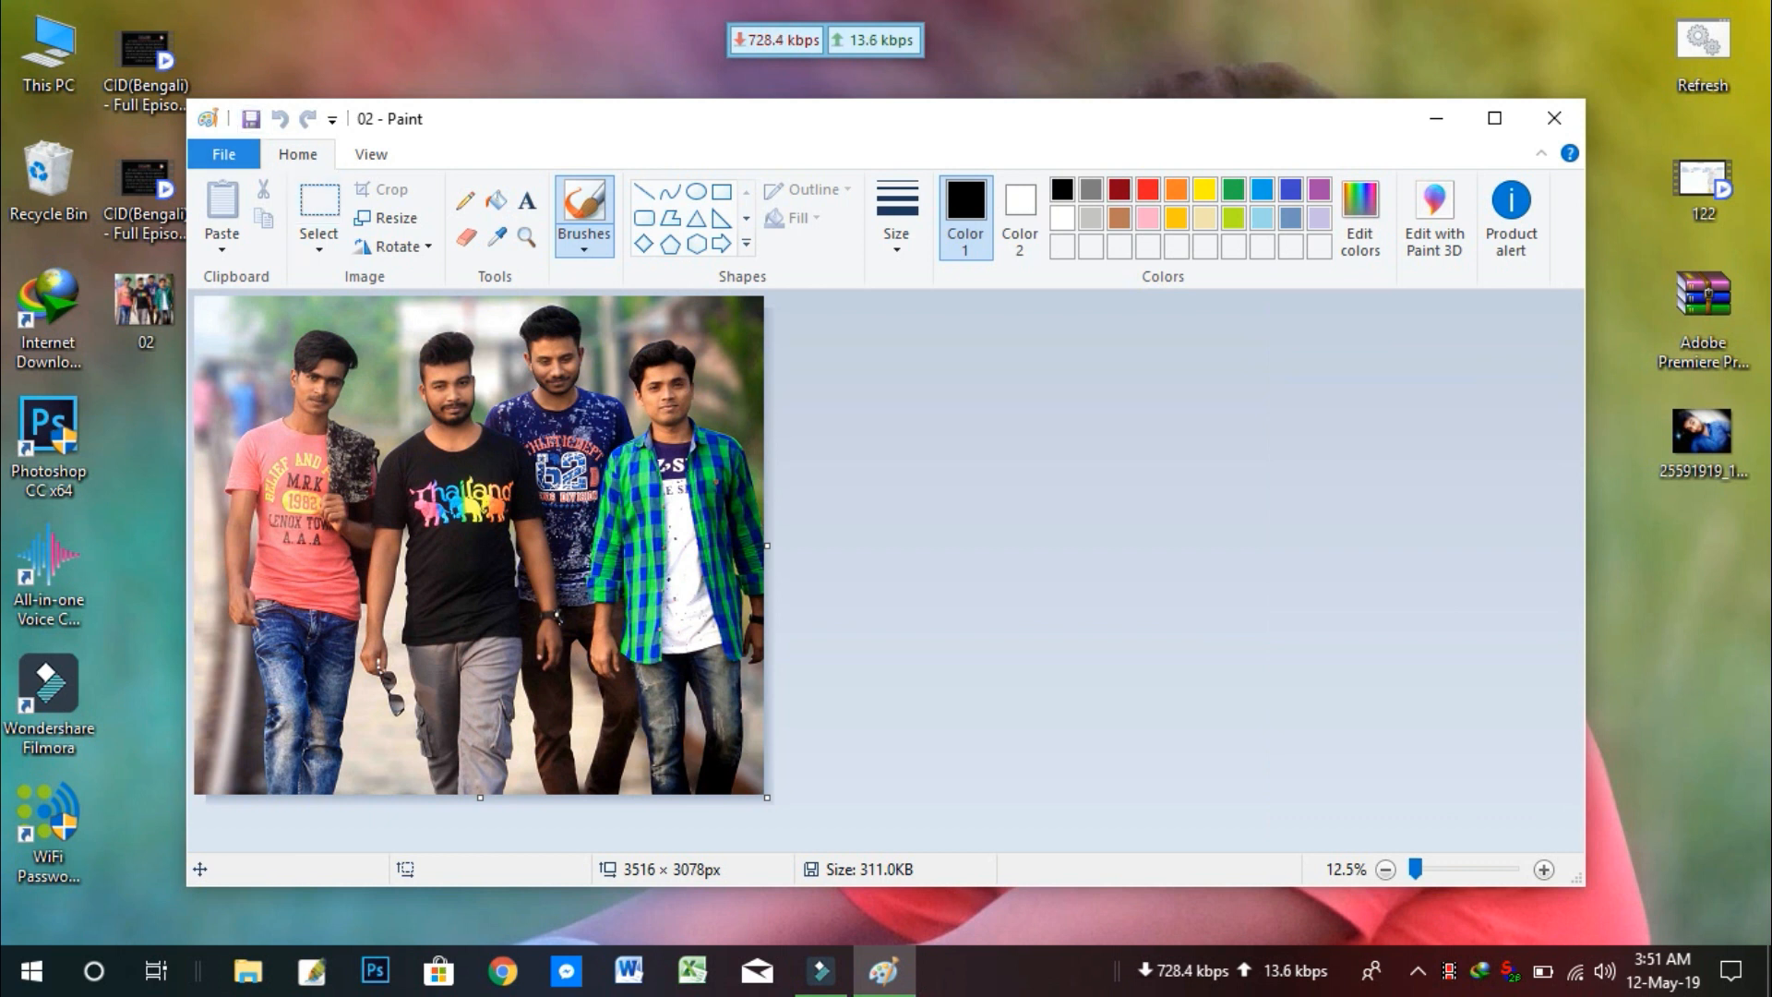
- Save the picture on the desktop as a 24-bit bitmap named 14, and close Paint
left_click(223, 154)
mouse_move(277, 371)
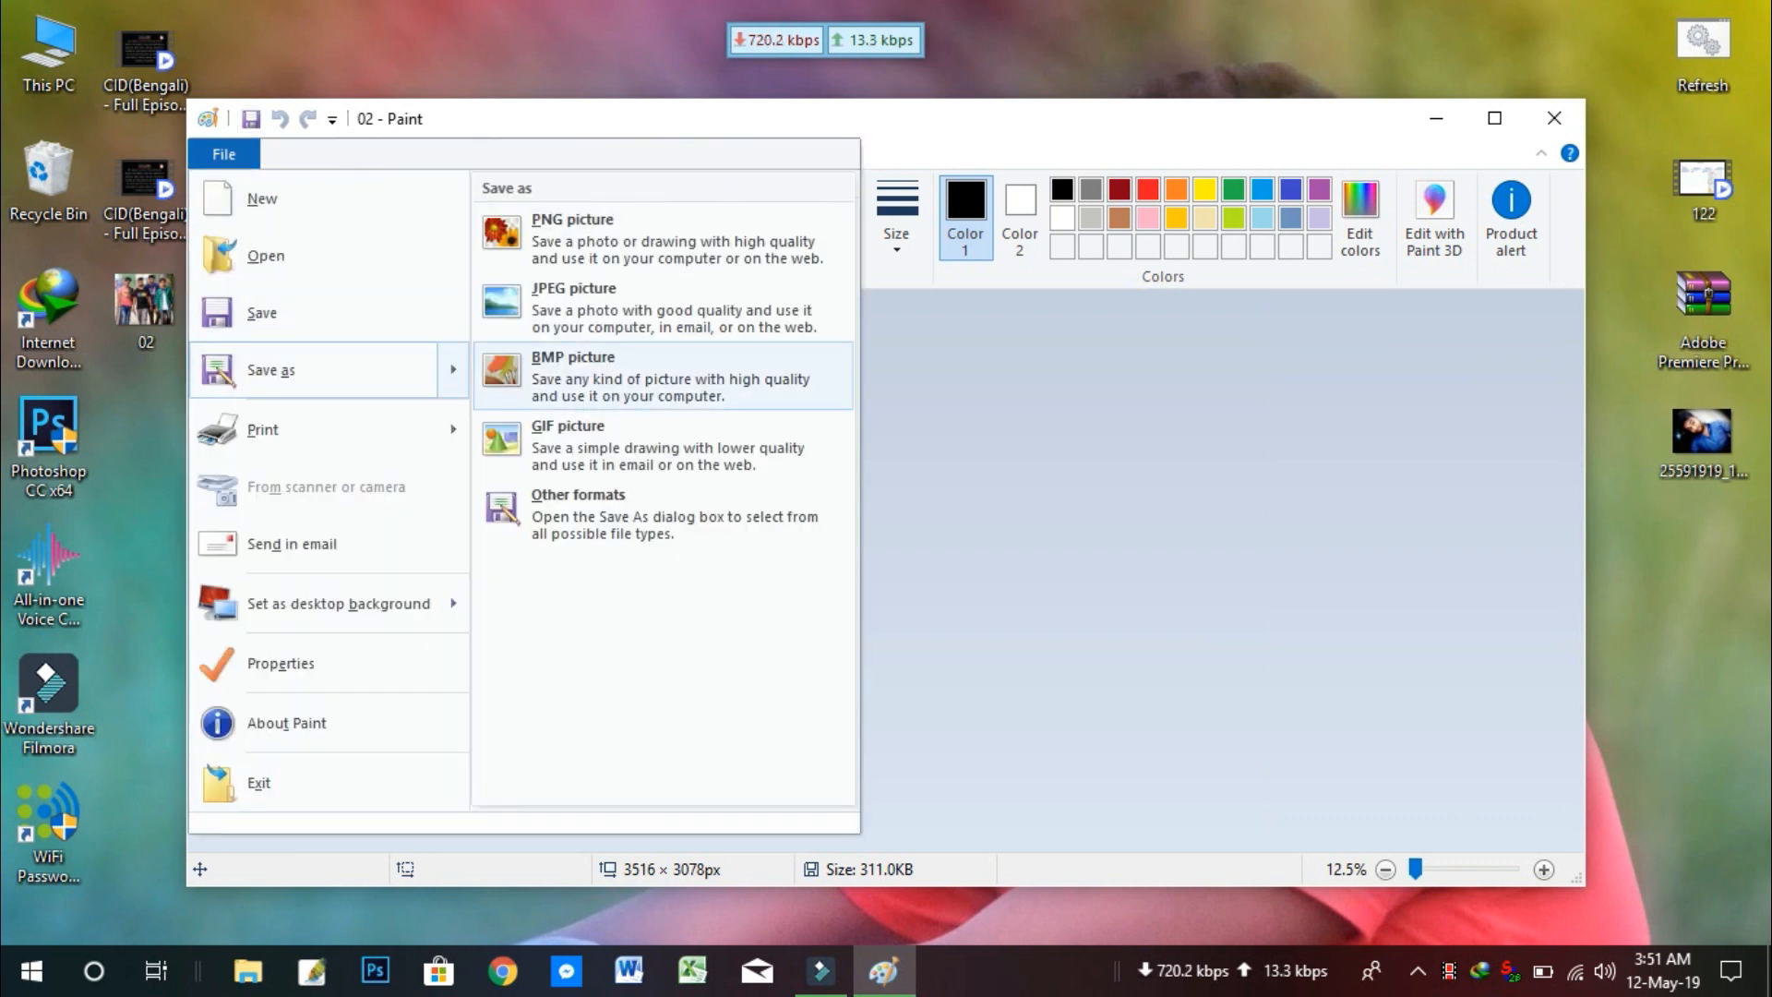
left_click(573, 374)
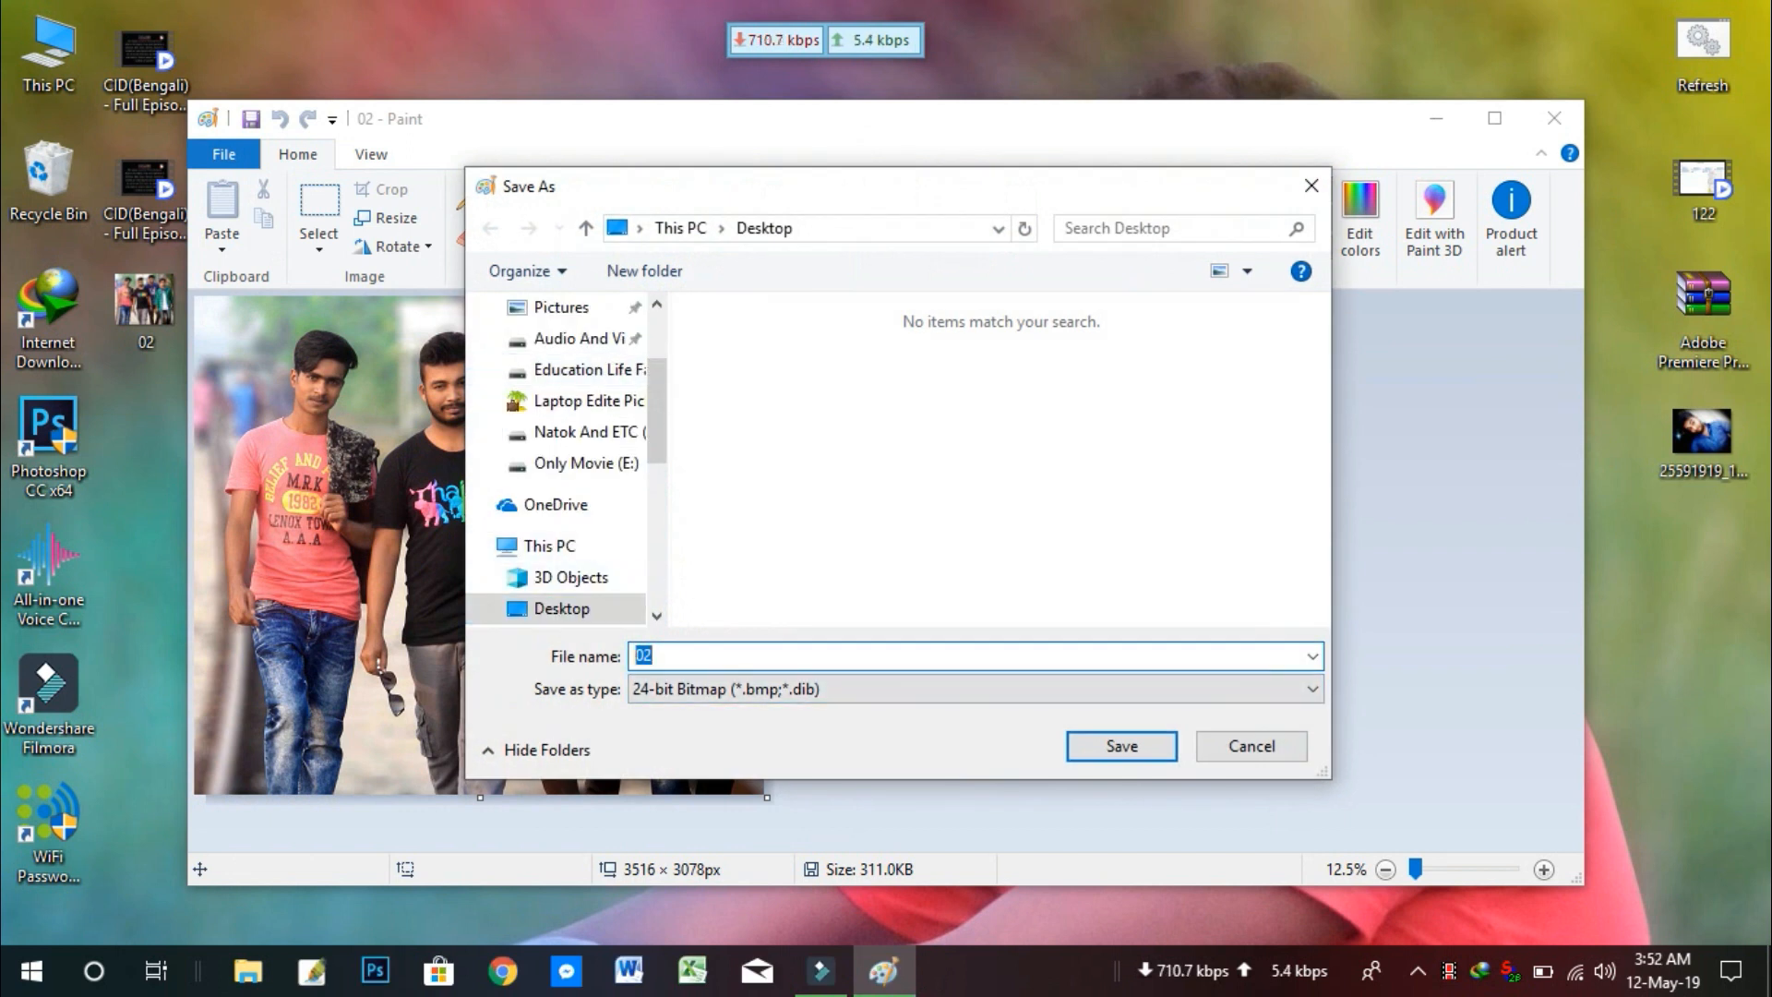
type("14")
key("Return")
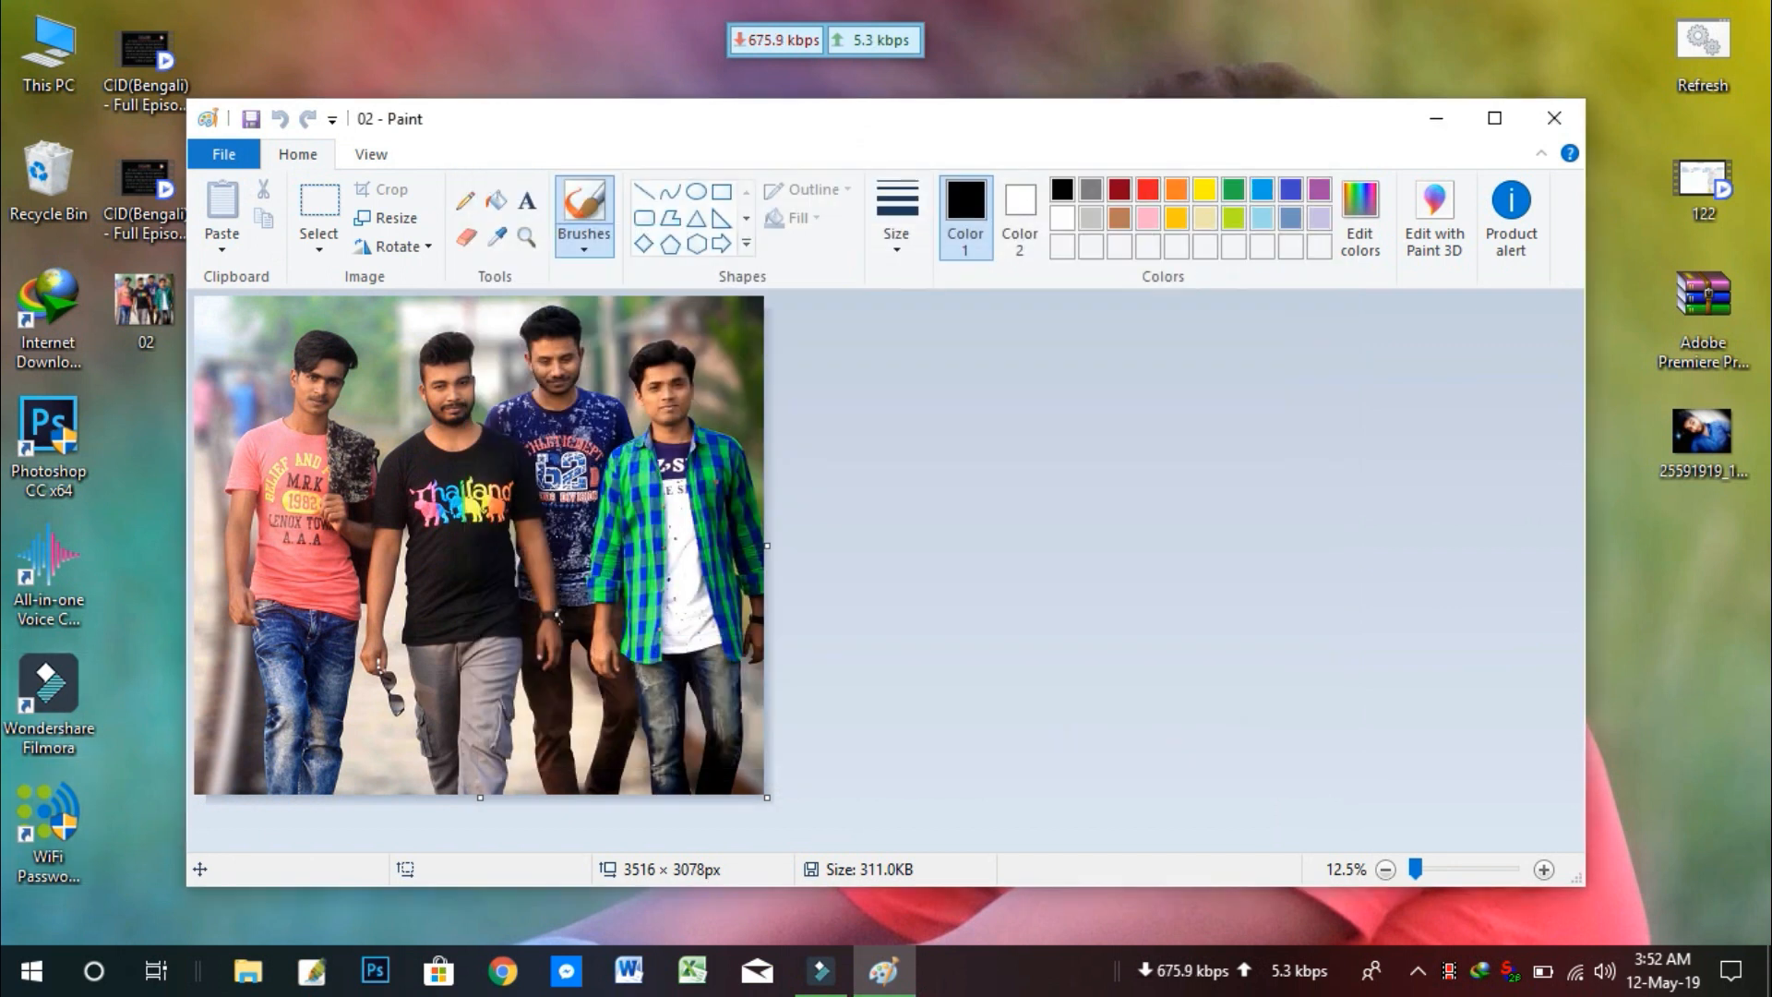
left_click(1554, 118)
- Delete the original picture 02 from the desktop and move the bitmap 14 into its place
right_click(522, 168)
left_click(591, 243)
left_click_drag(143, 300, 51, 173)
right_click(421, 144)
left_click(489, 219)
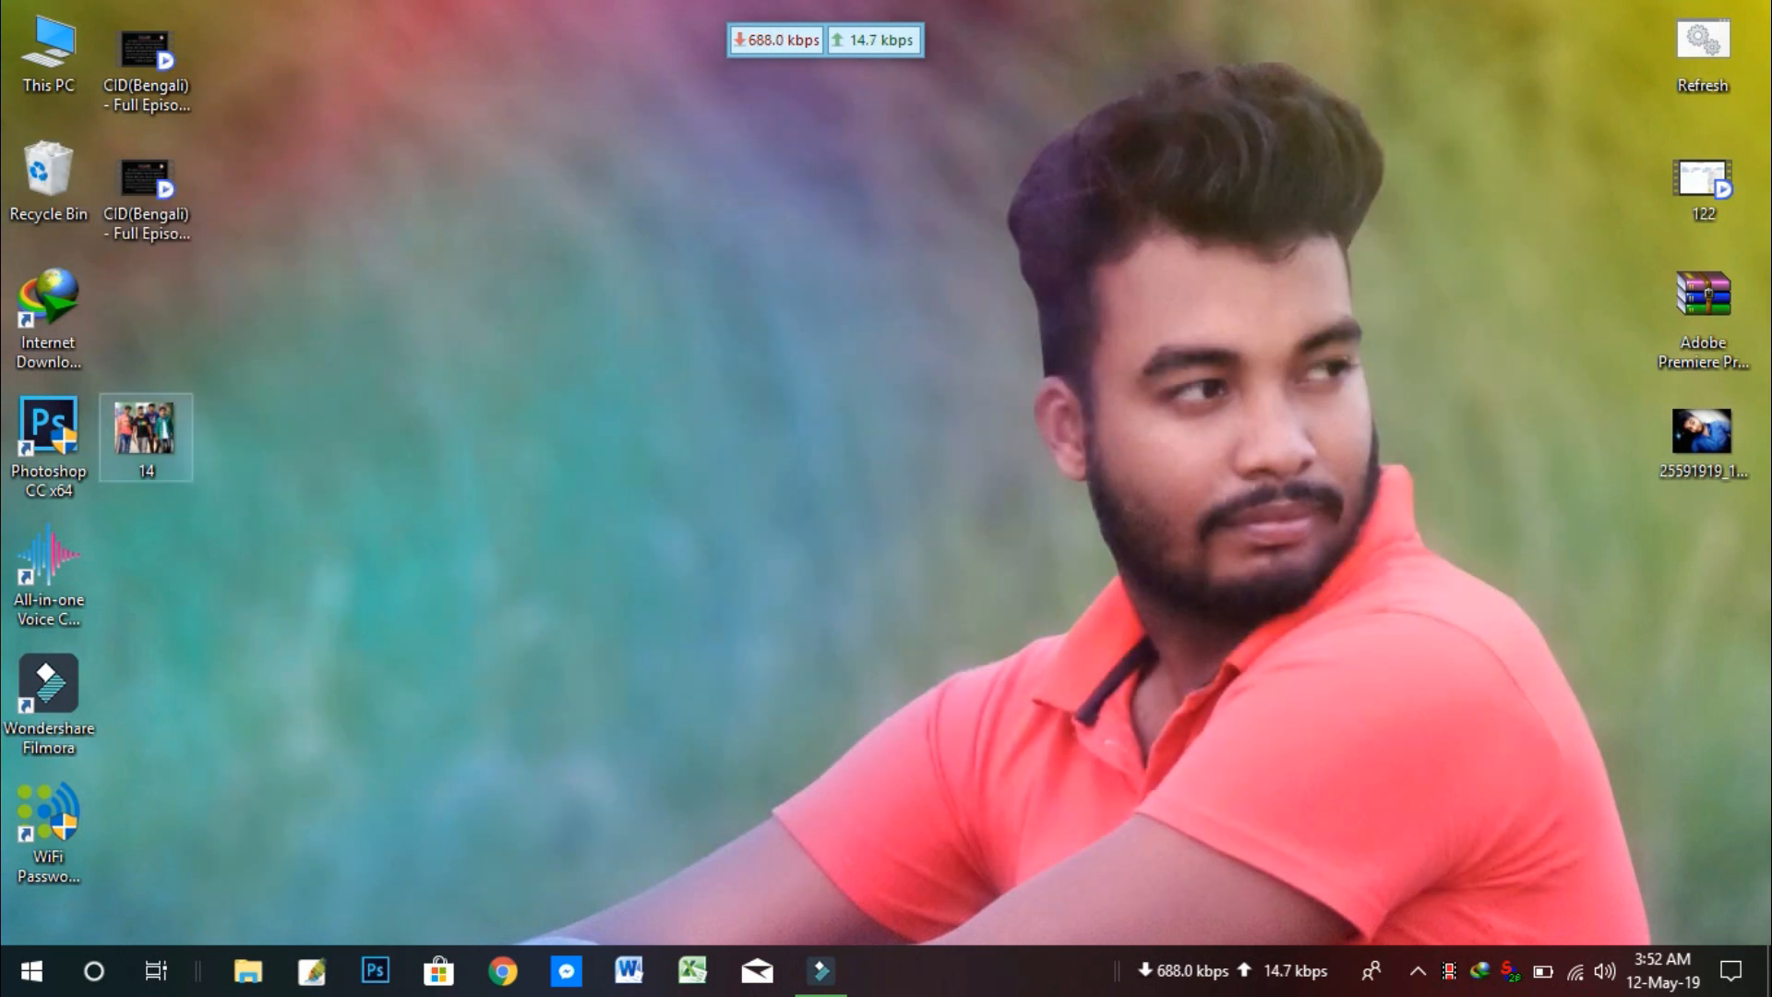
left_click_drag(143, 434, 144, 300)
right_click(321, 102)
left_click(389, 179)
right_click(359, 118)
left_click(428, 196)
right_click(362, 130)
left_click(431, 206)
- Create a text document on the desktop containing the lines "[autorun]" and "icon=14.bmp"
right_click(369, 130)
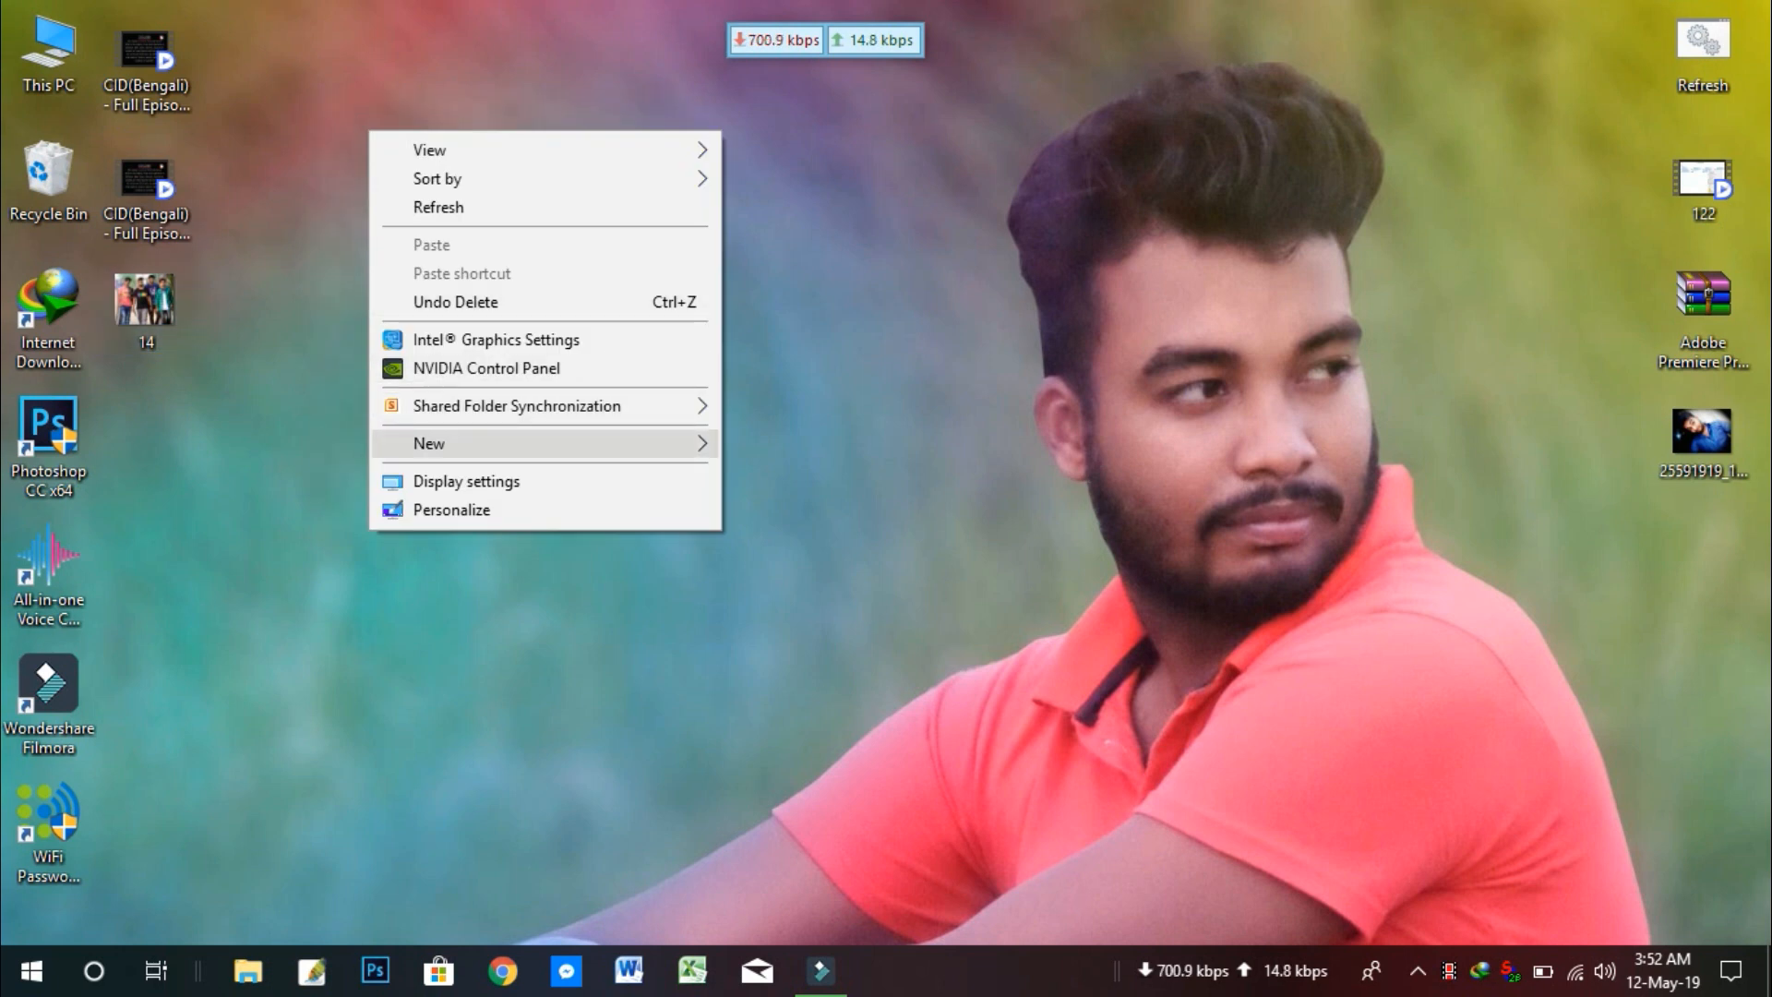
mouse_move(554, 443)
left_click(812, 740)
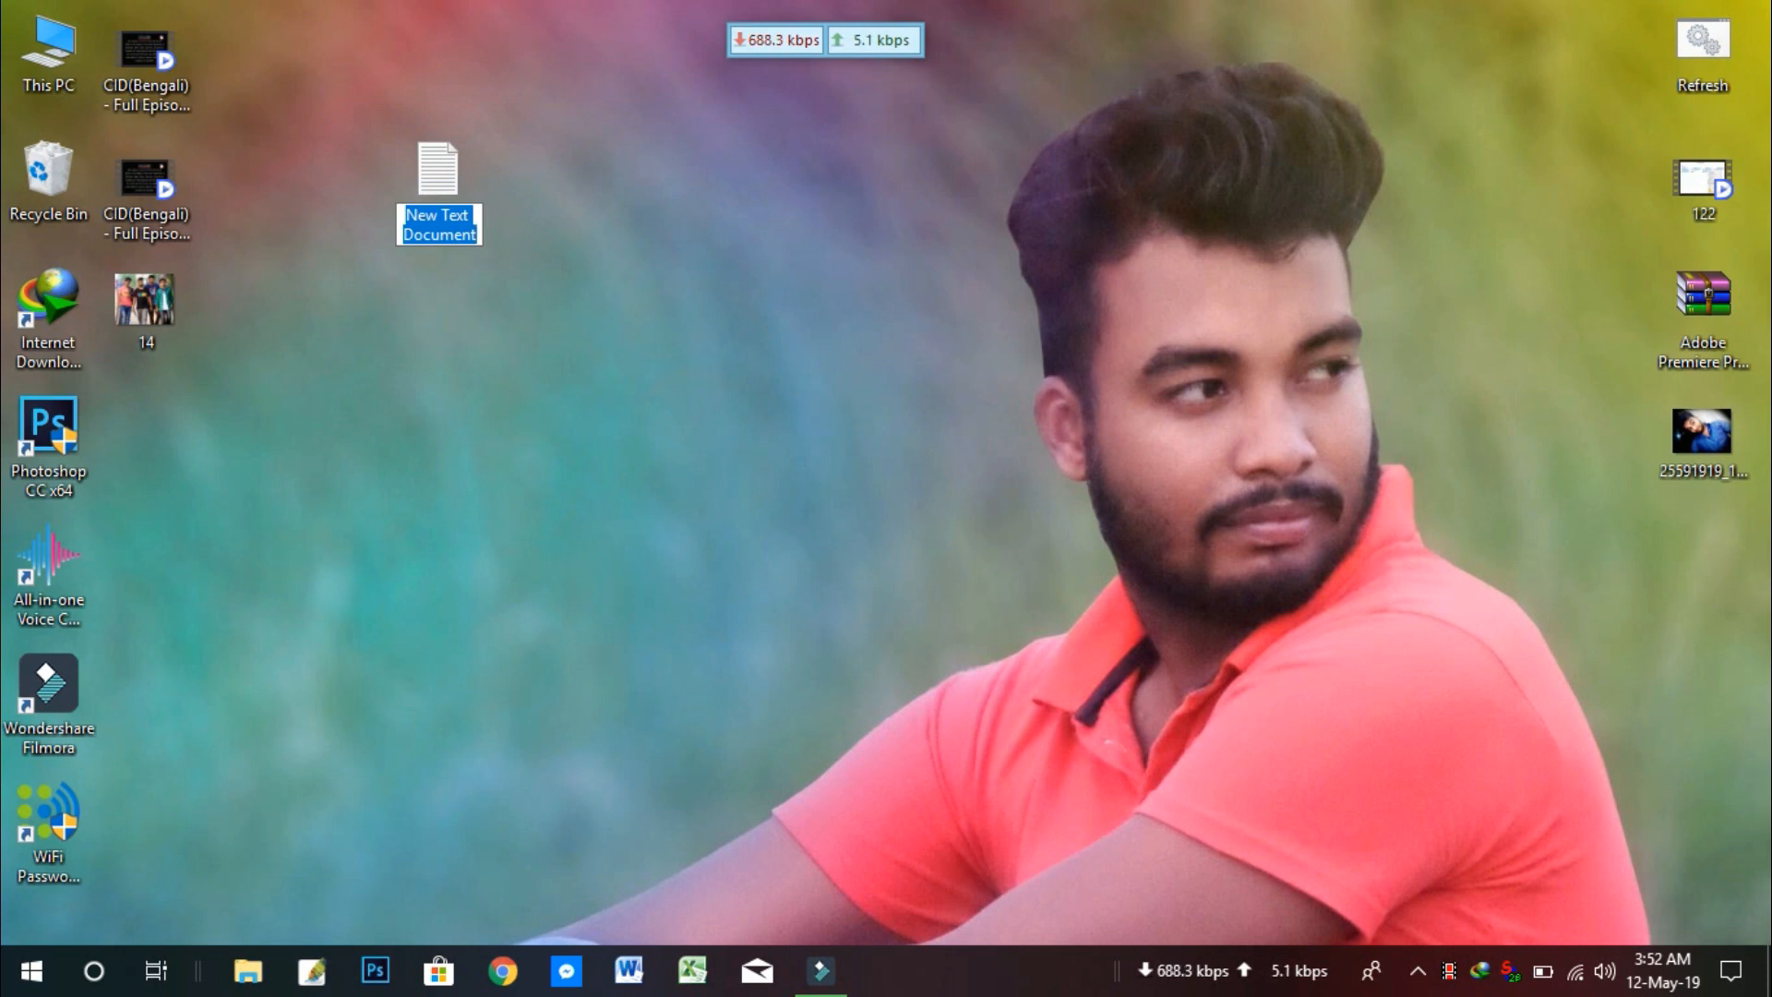
key("Return")
key("Return")
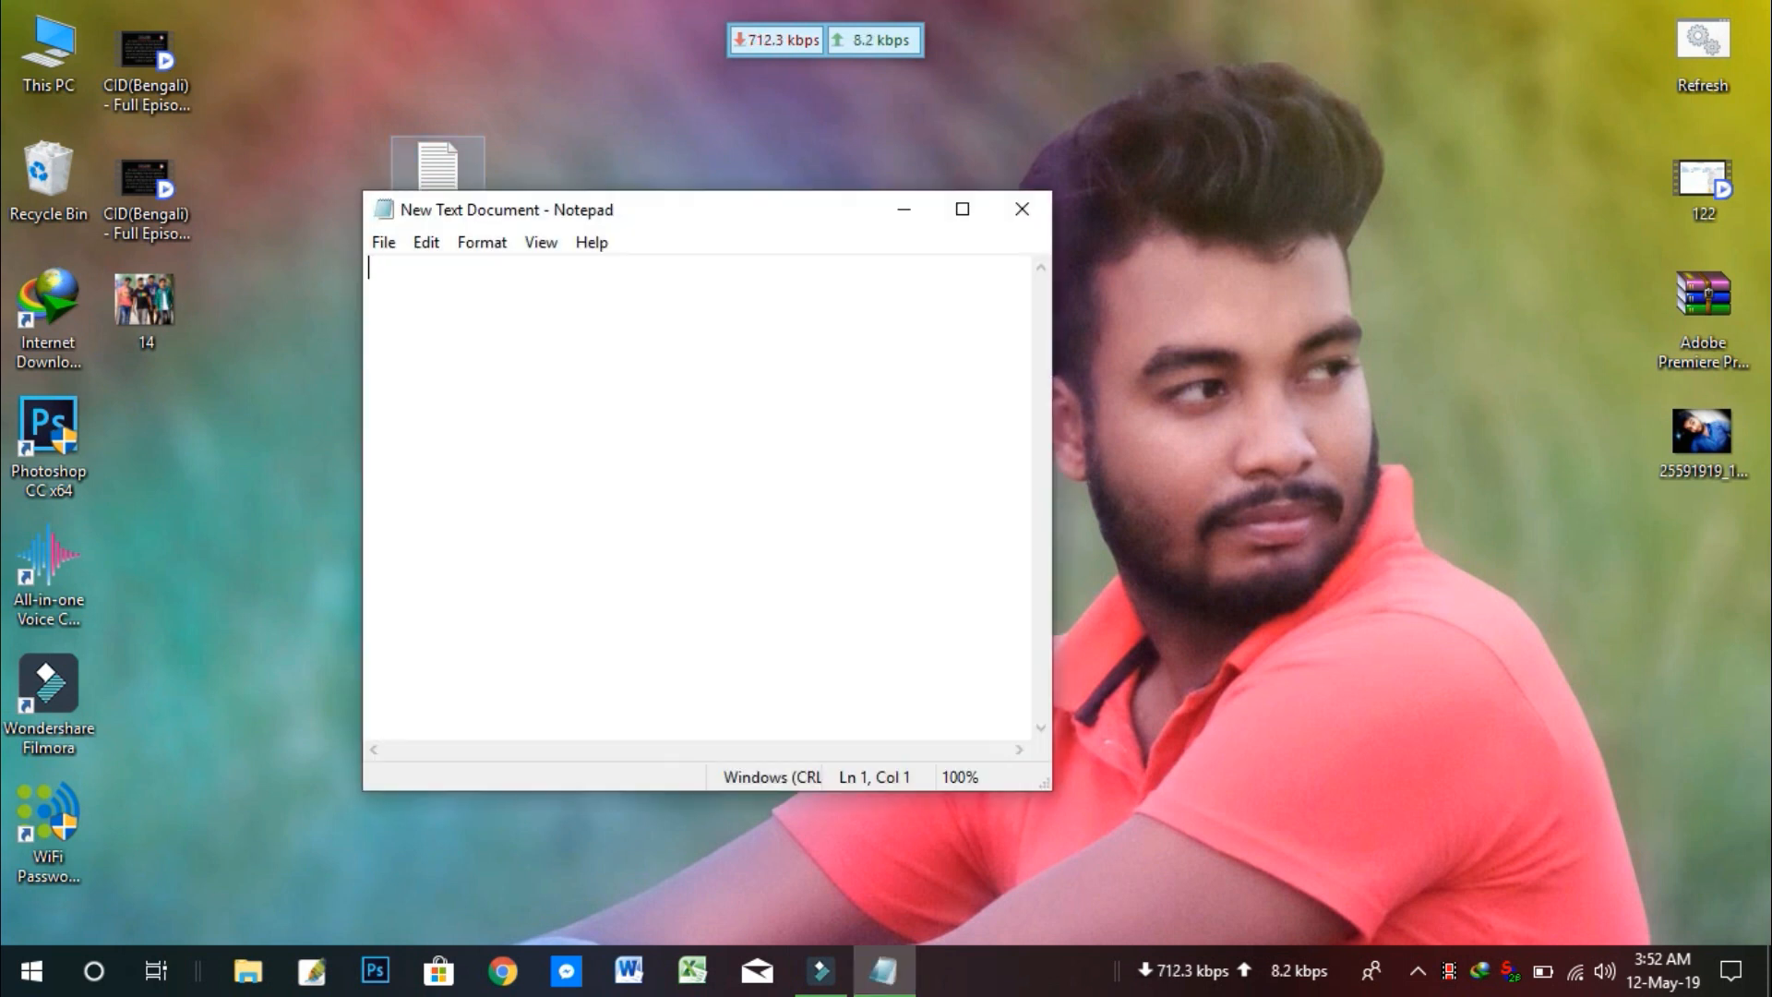
type("[autorun")
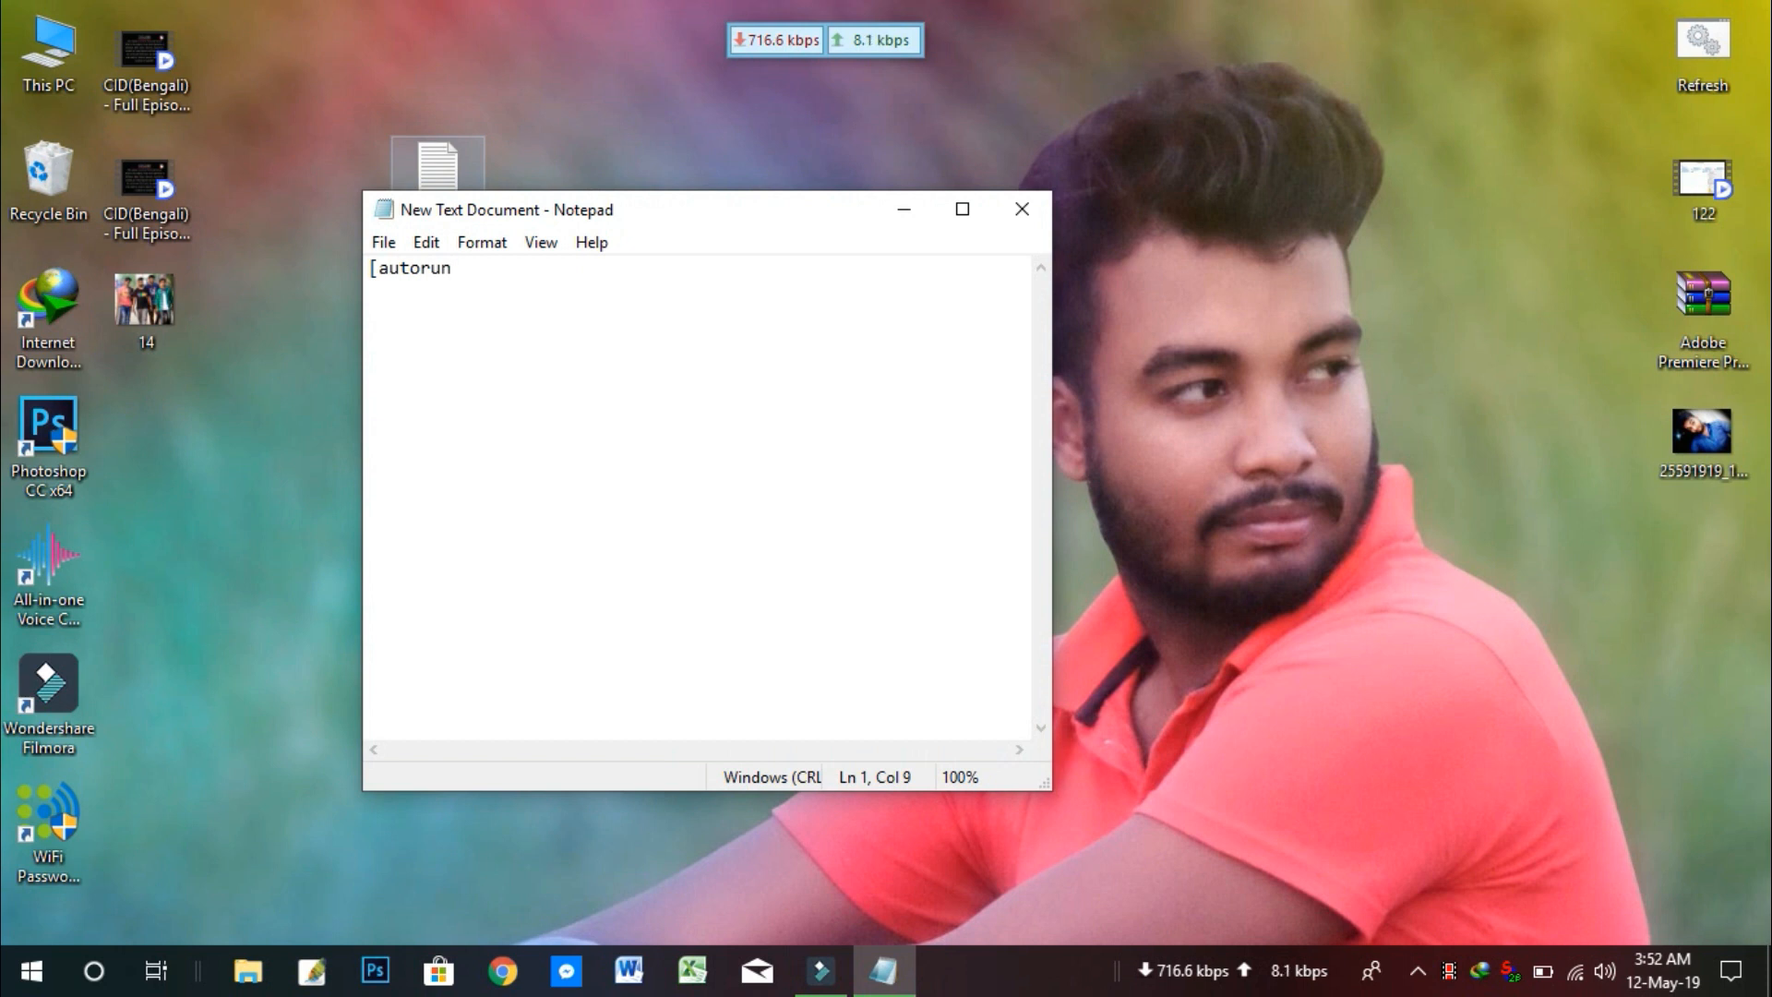
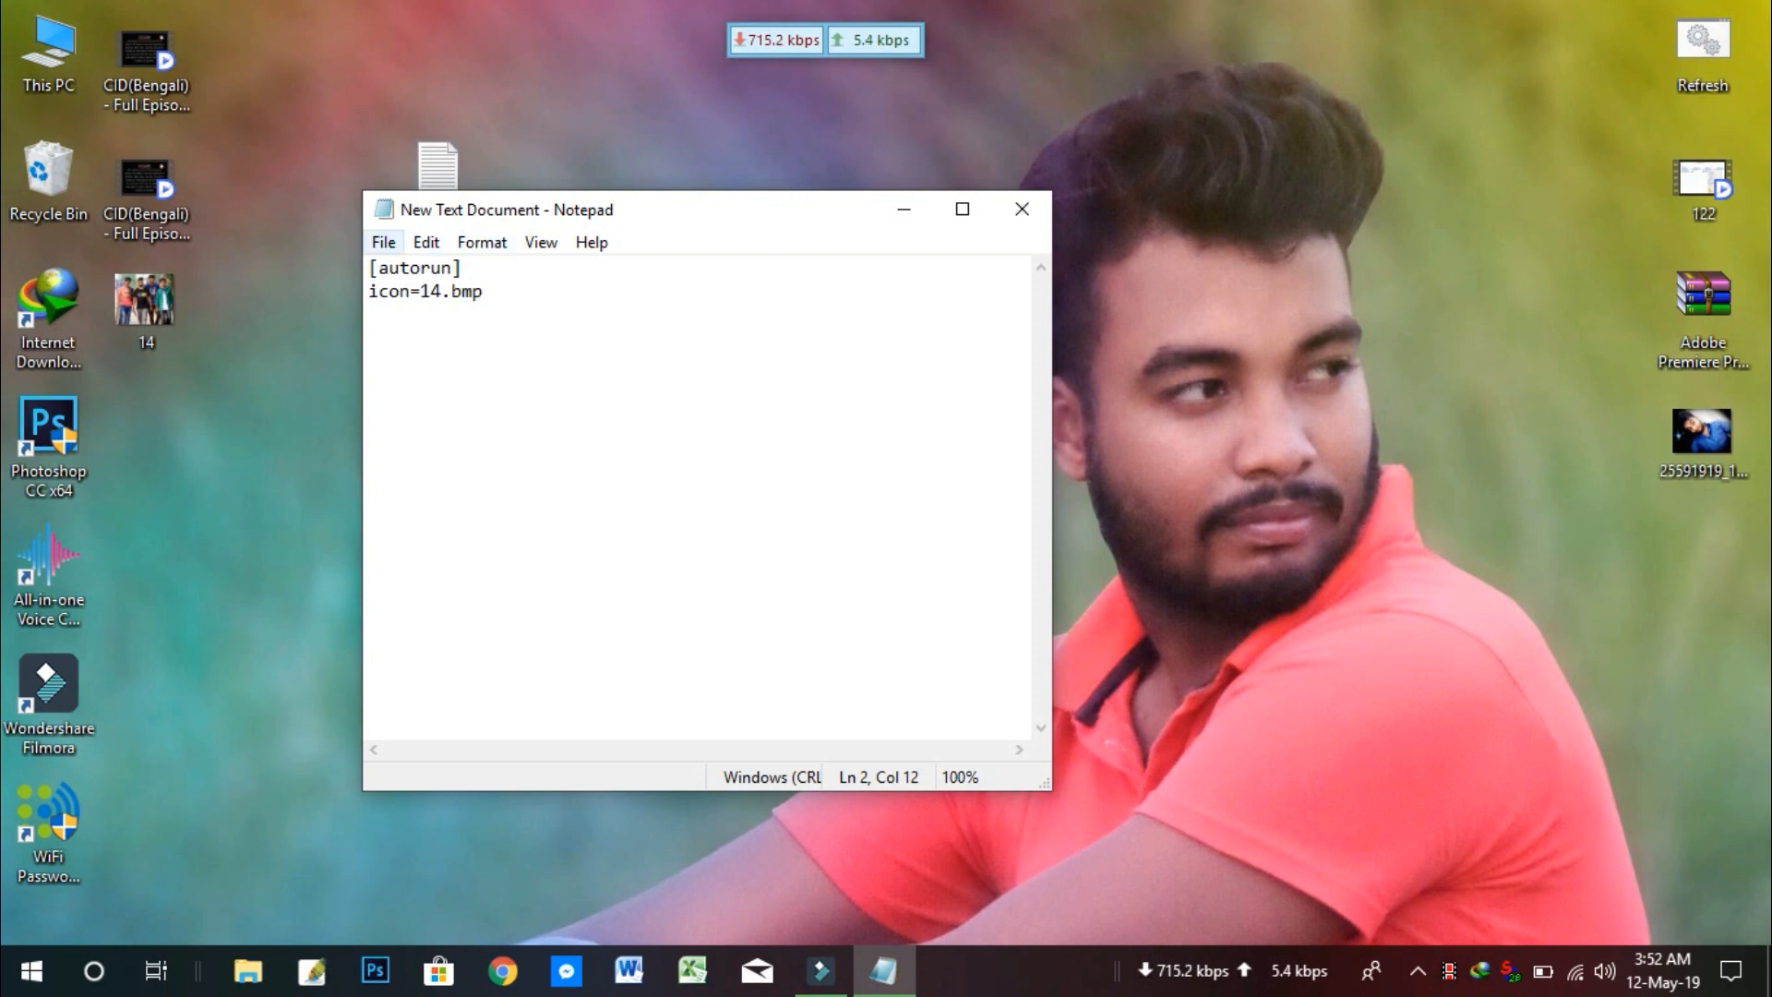
- Save the text document on the desktop under the name autorun as a setup file
left_click(383, 242)
left_click(424, 358)
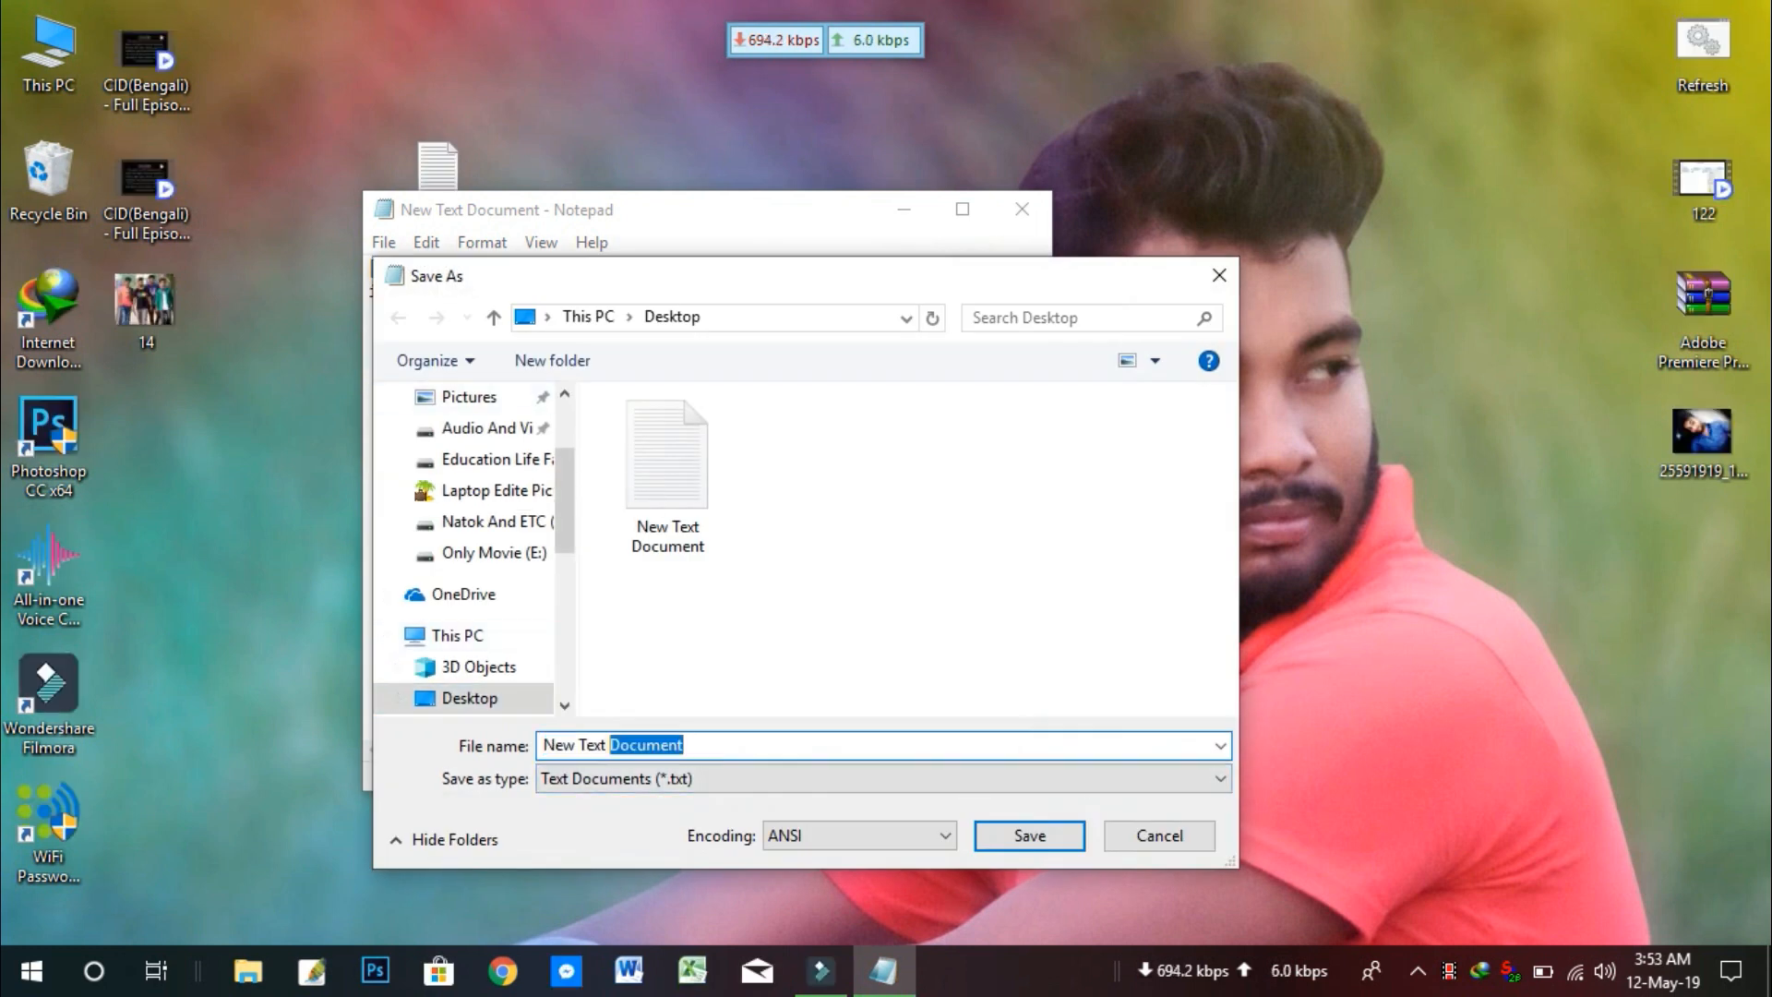
type("au")
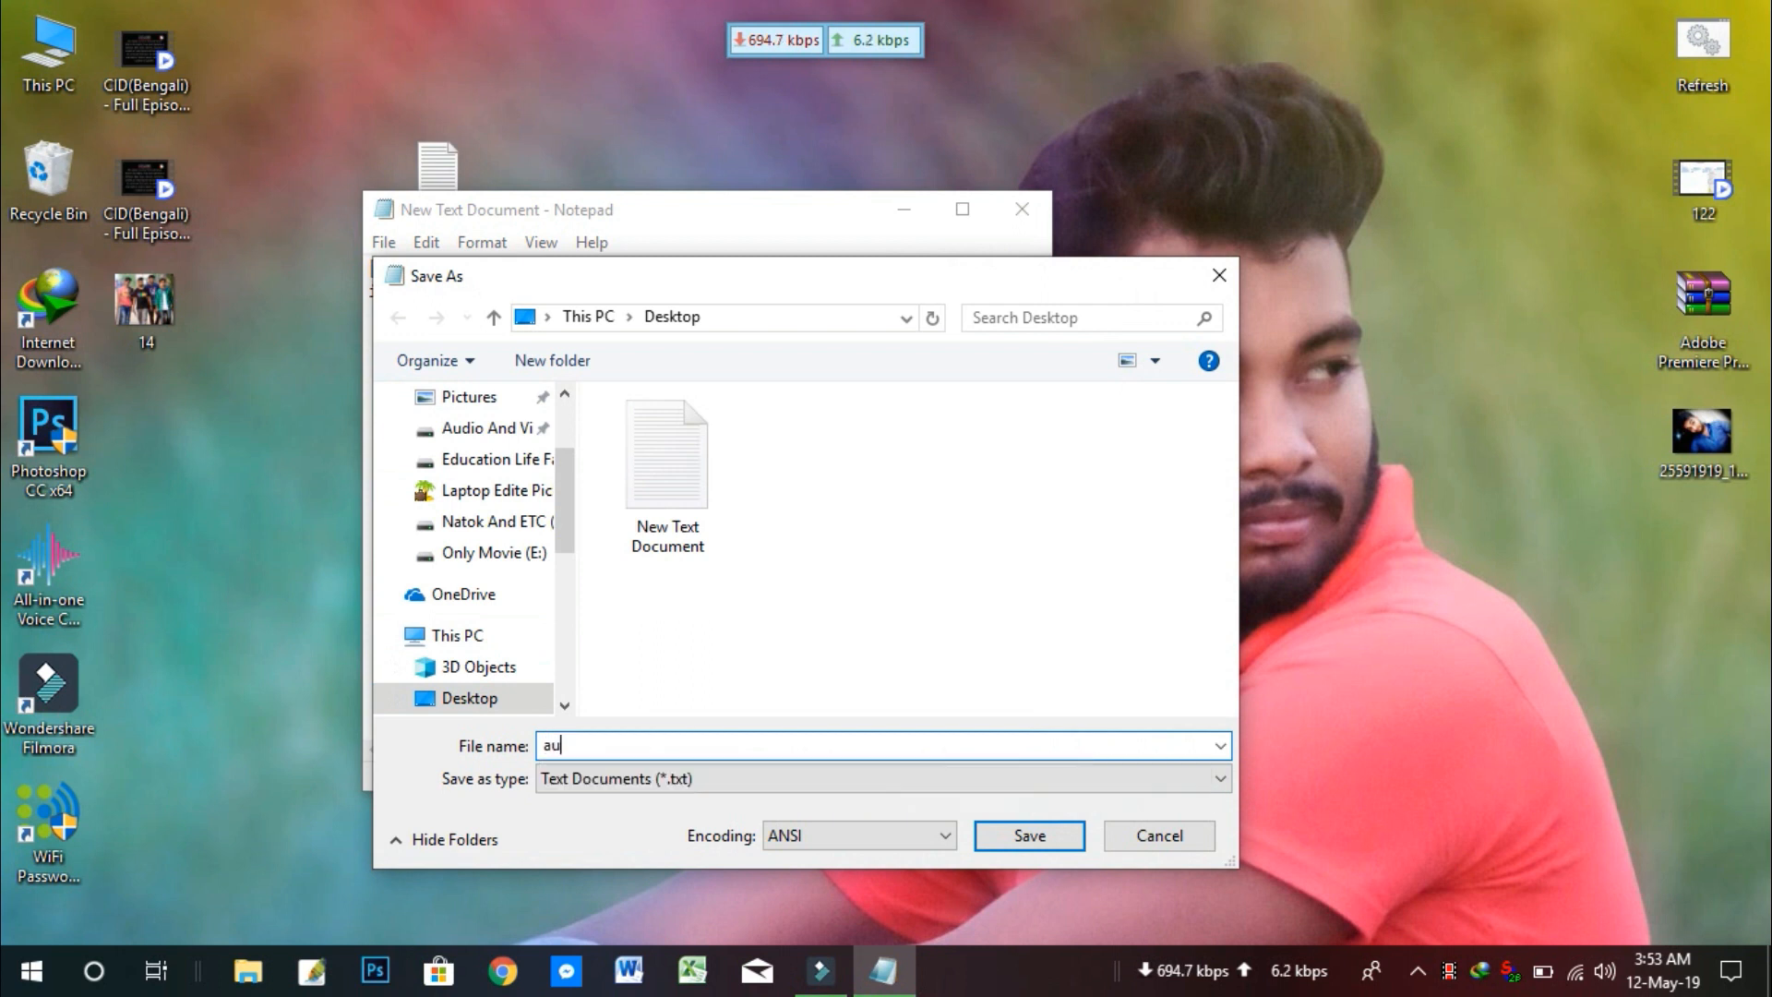
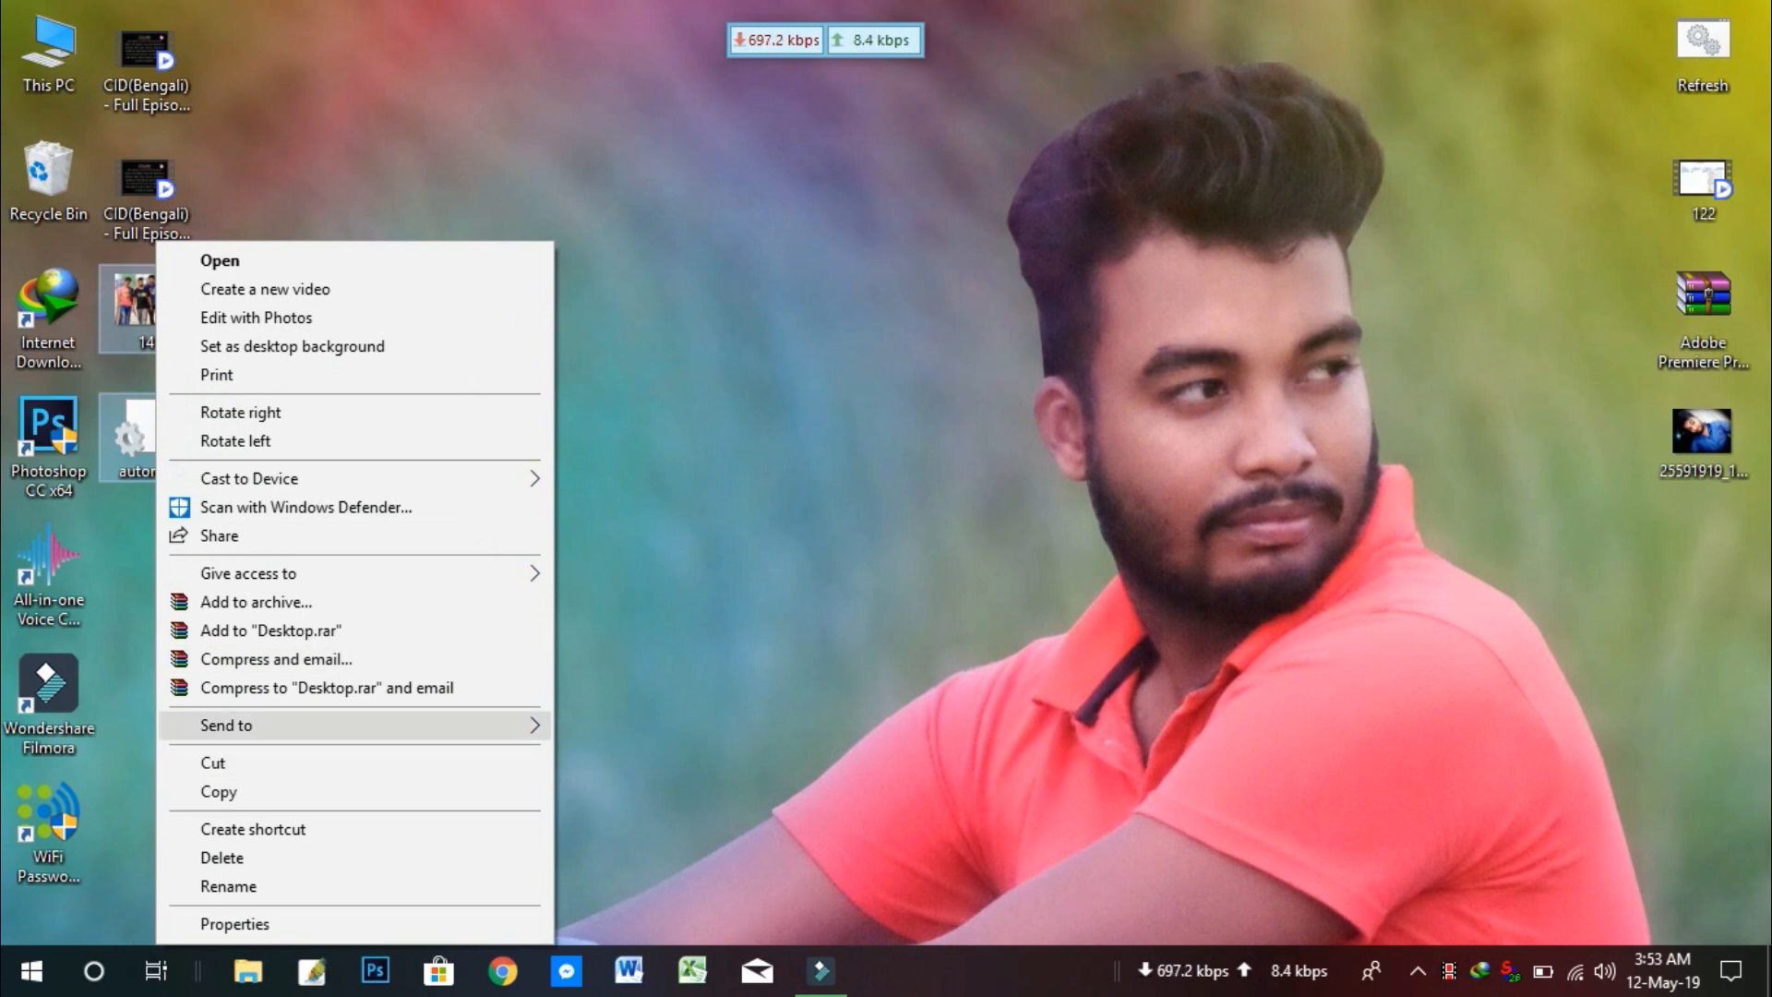
- Copy the bitmap 14 and the autorun file from the desktop to the removable drive (I:)
mouse_move(323, 725)
left_click(664, 927)
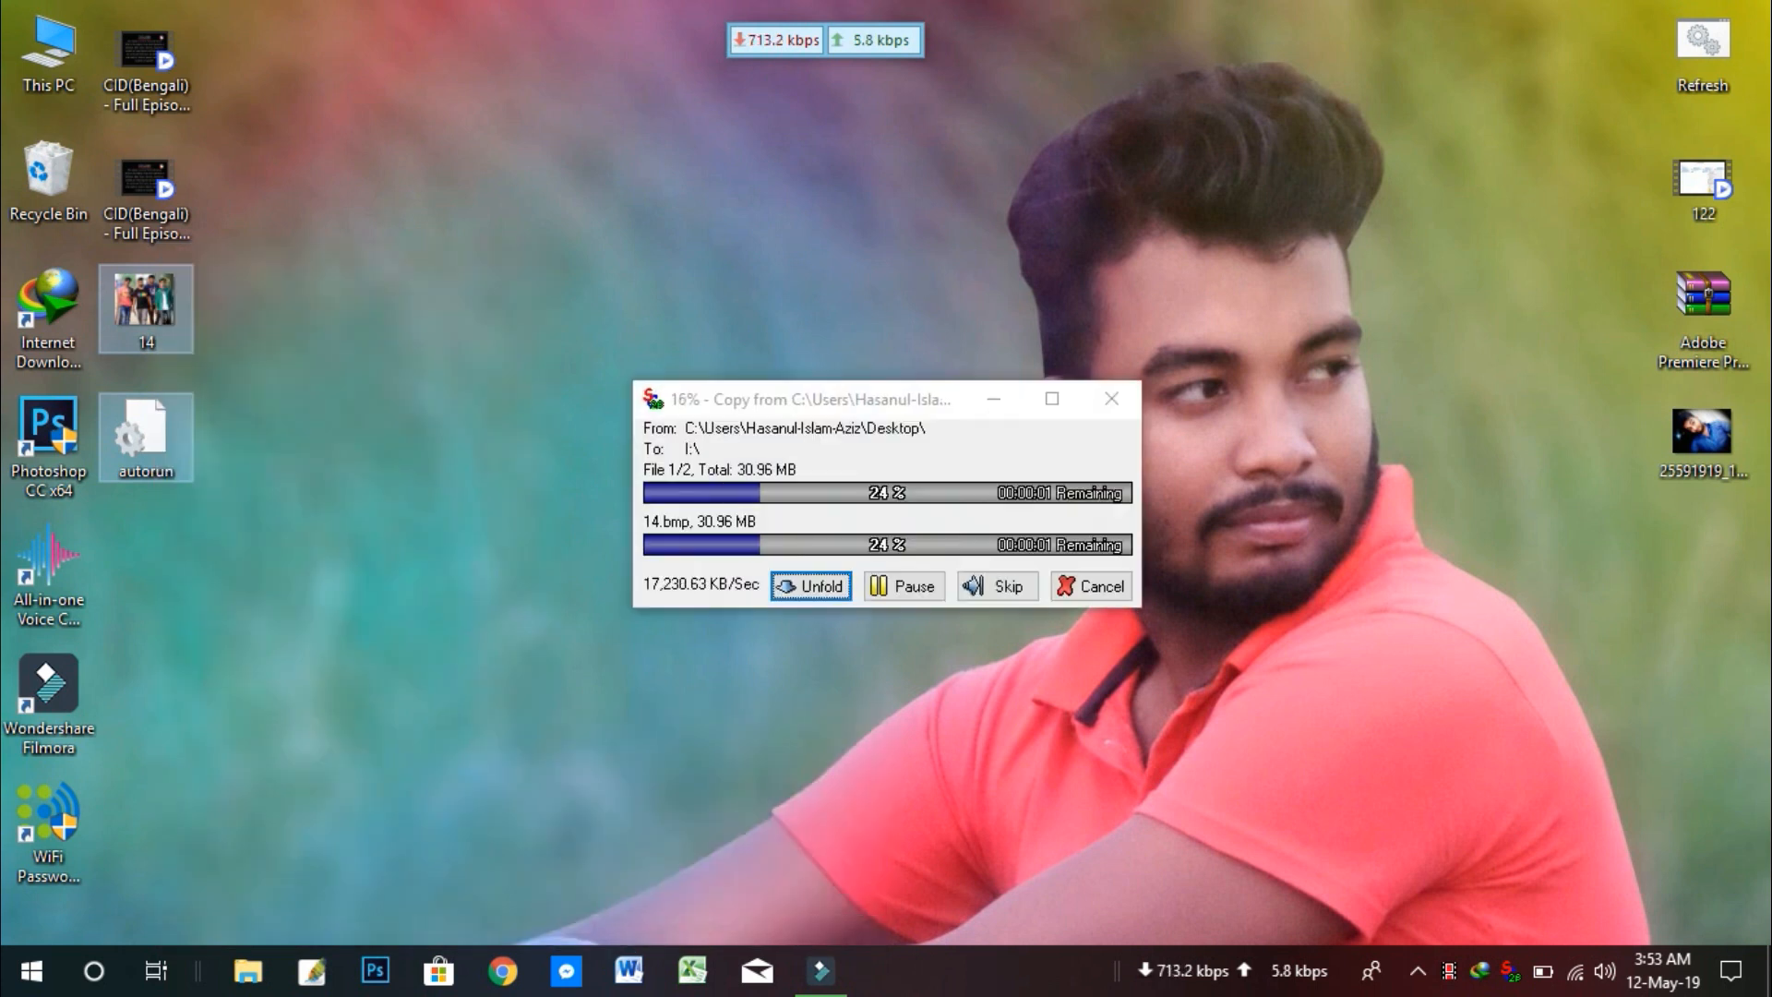
right_click(587, 177)
left_click(646, 254)
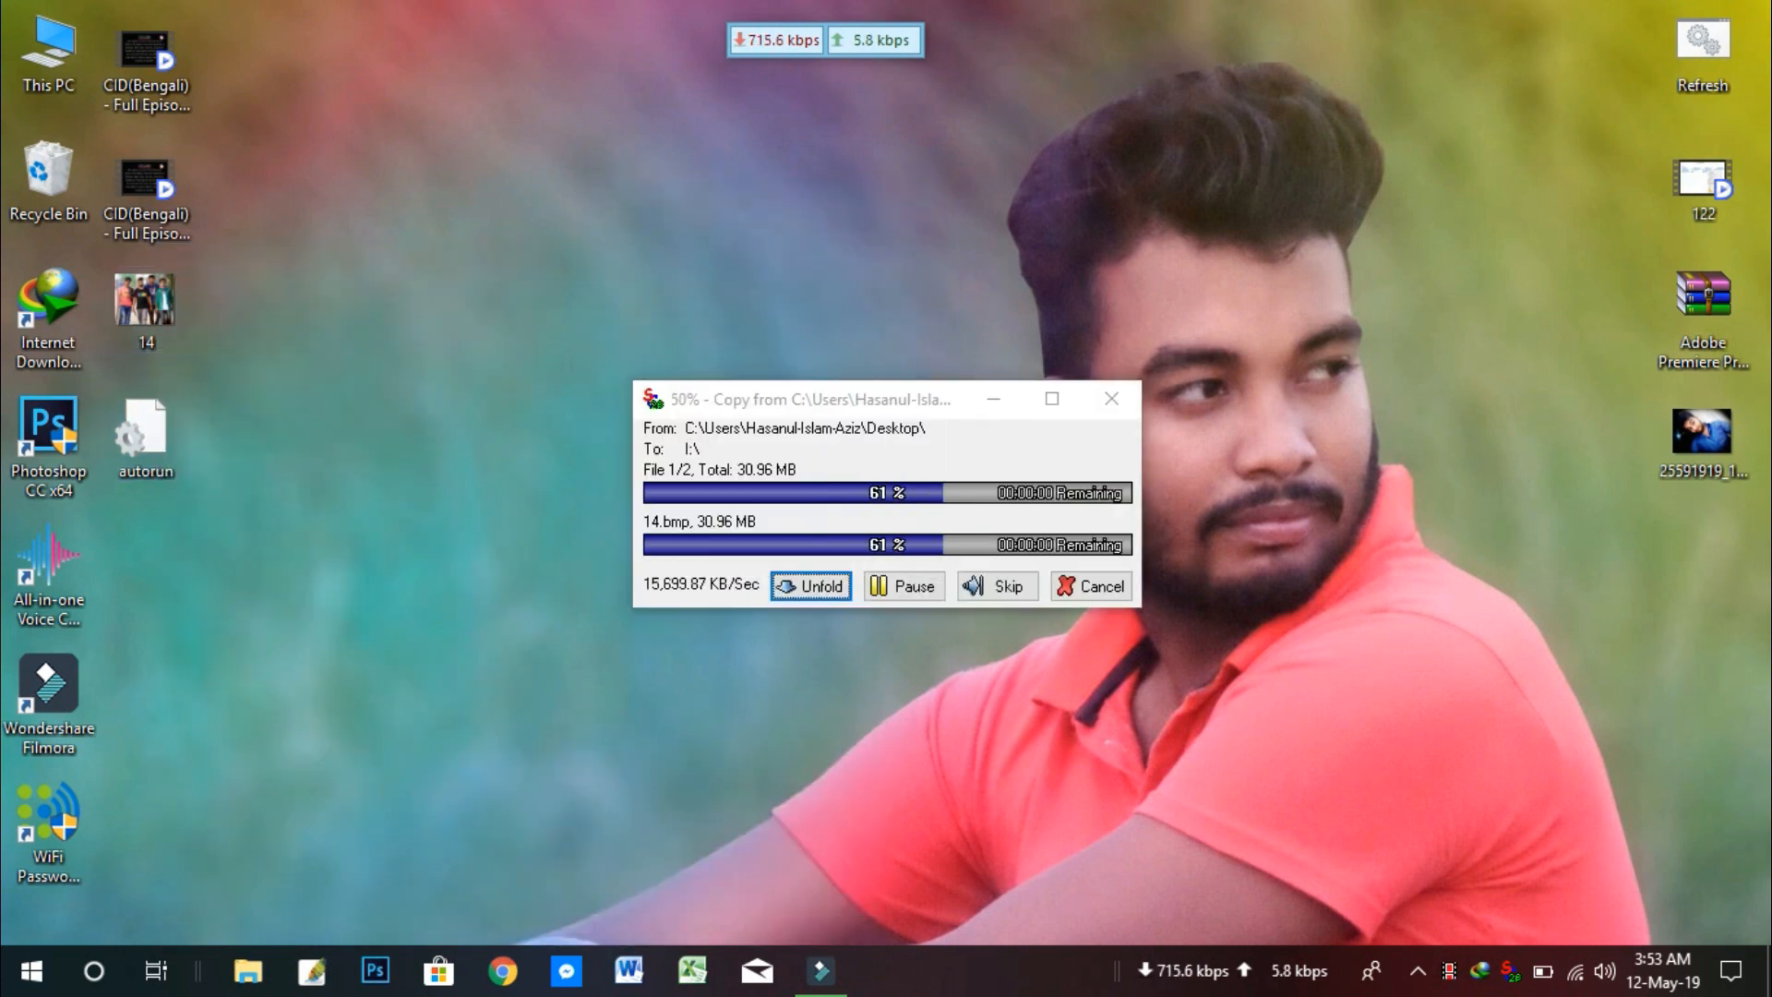
right_click(461, 175)
left_click(517, 253)
right_click(445, 185)
left_click(513, 261)
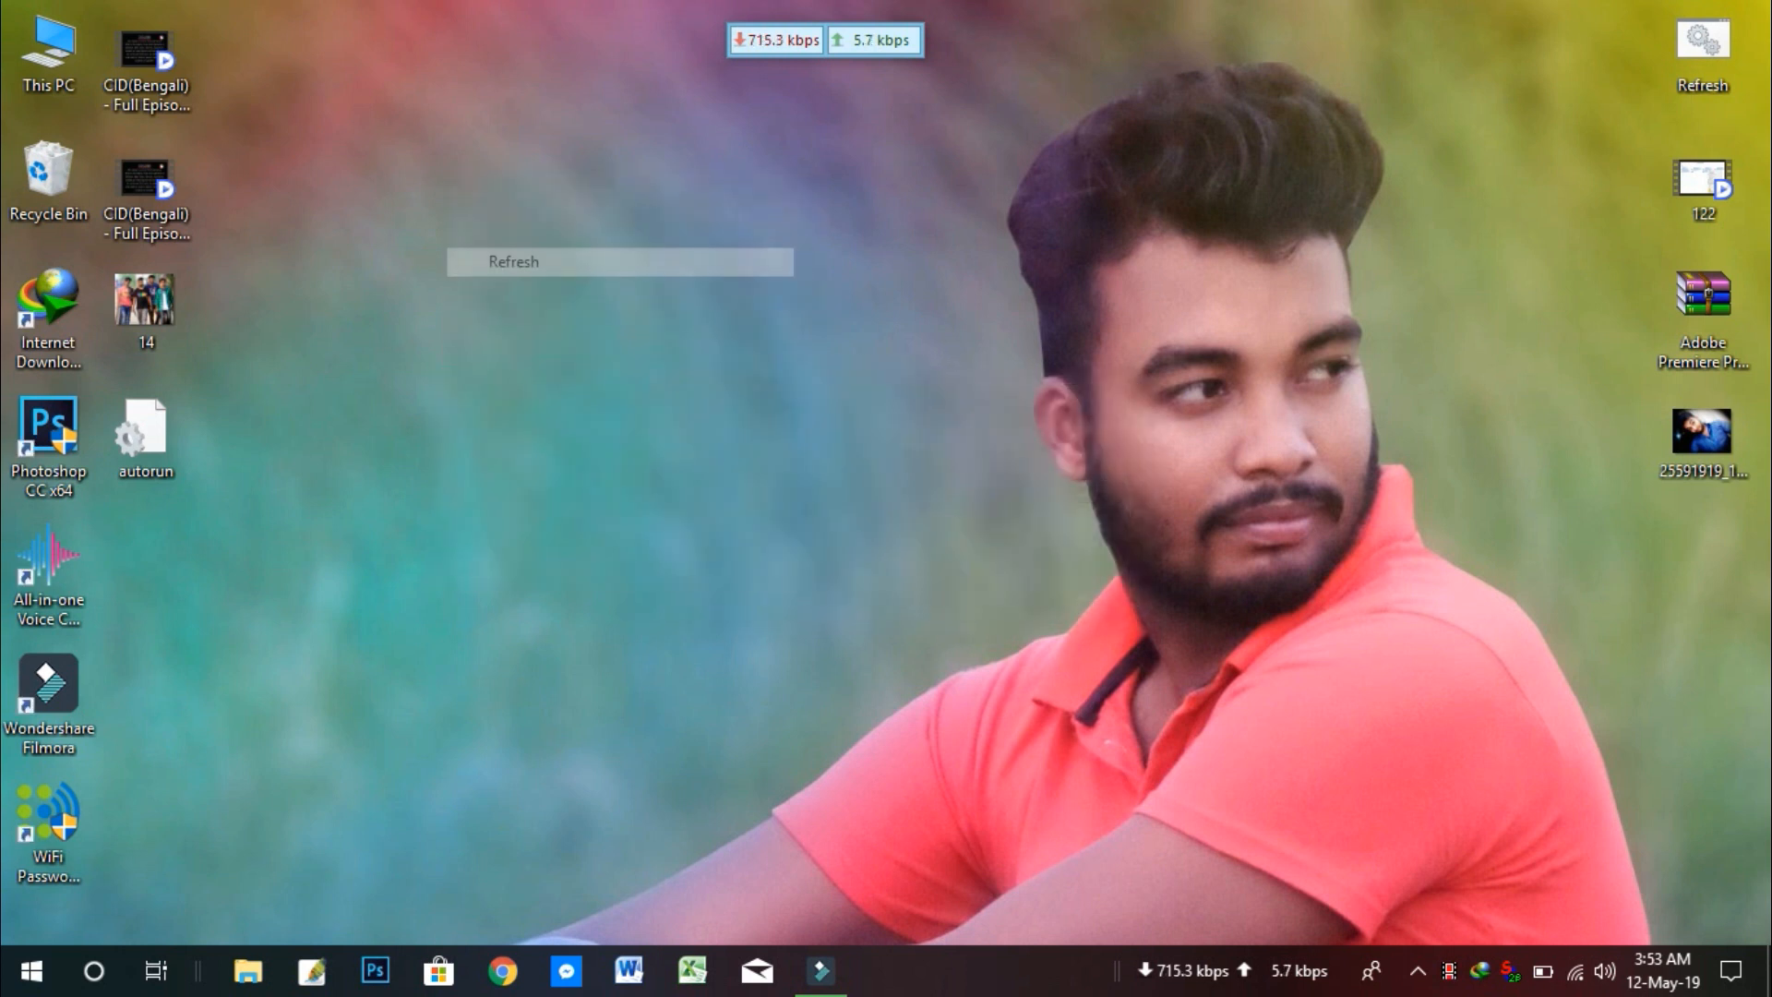
- Check the contents of the removable drive (I:) and return to the list of drives
double_click(48, 55)
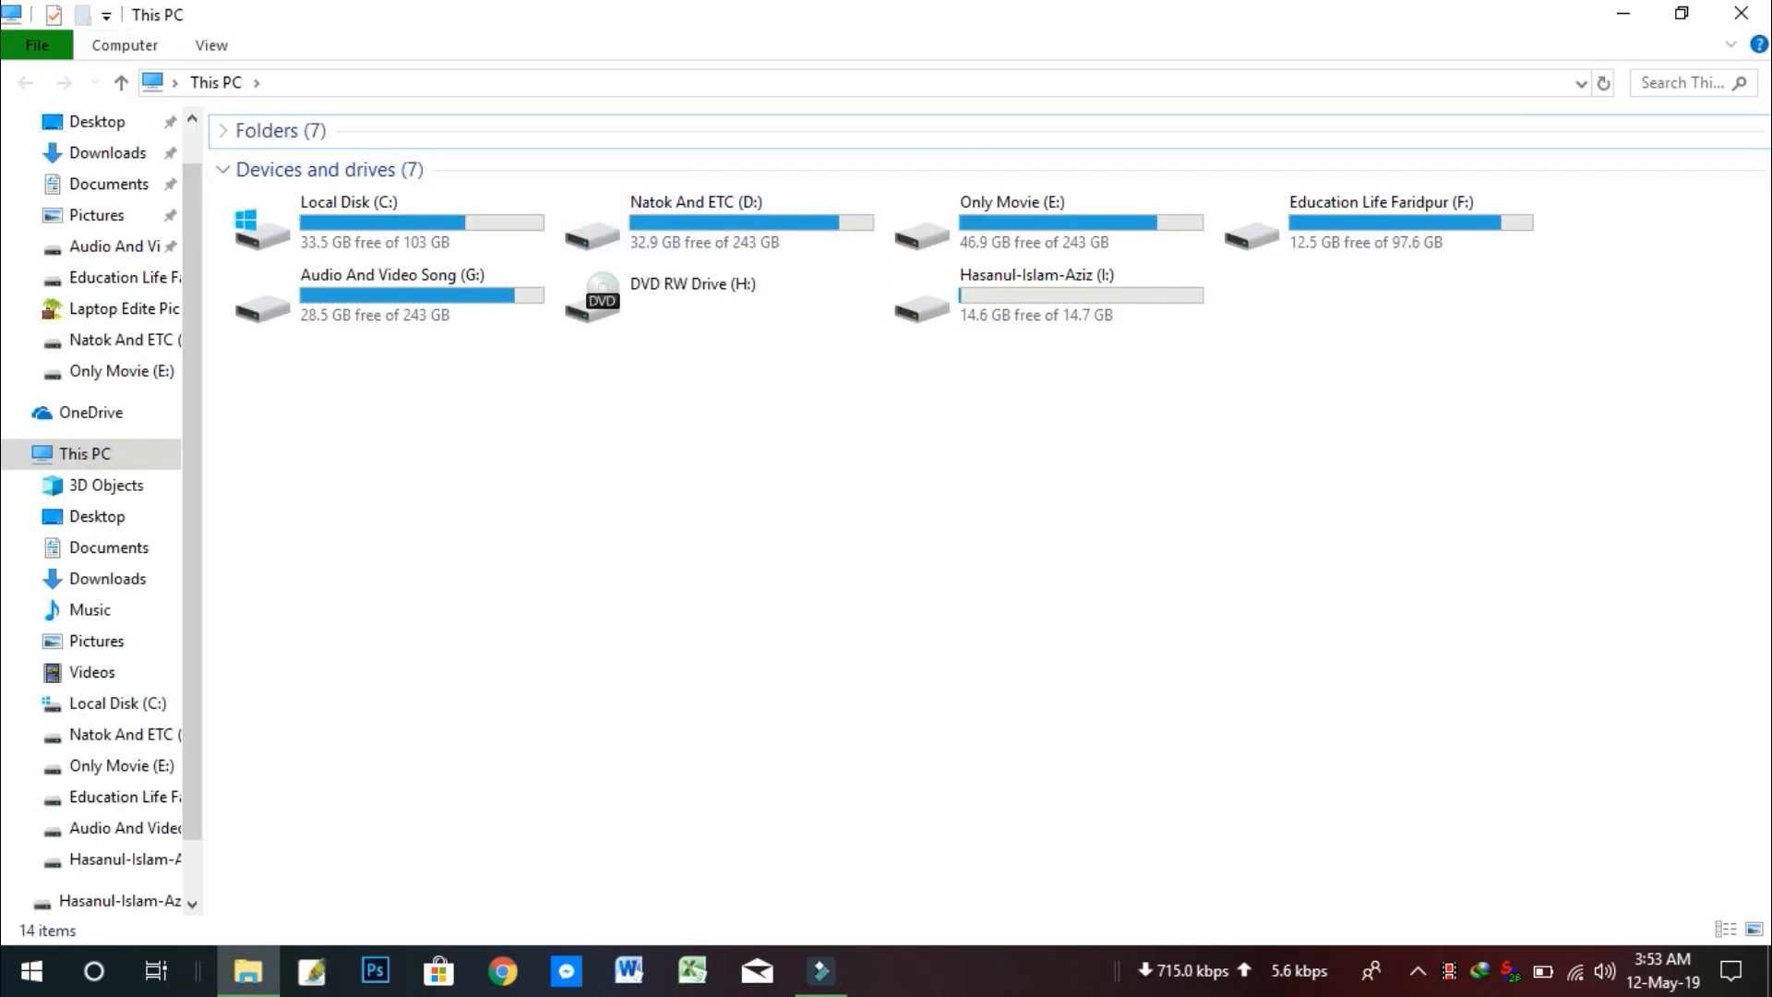
double_click(1033, 295)
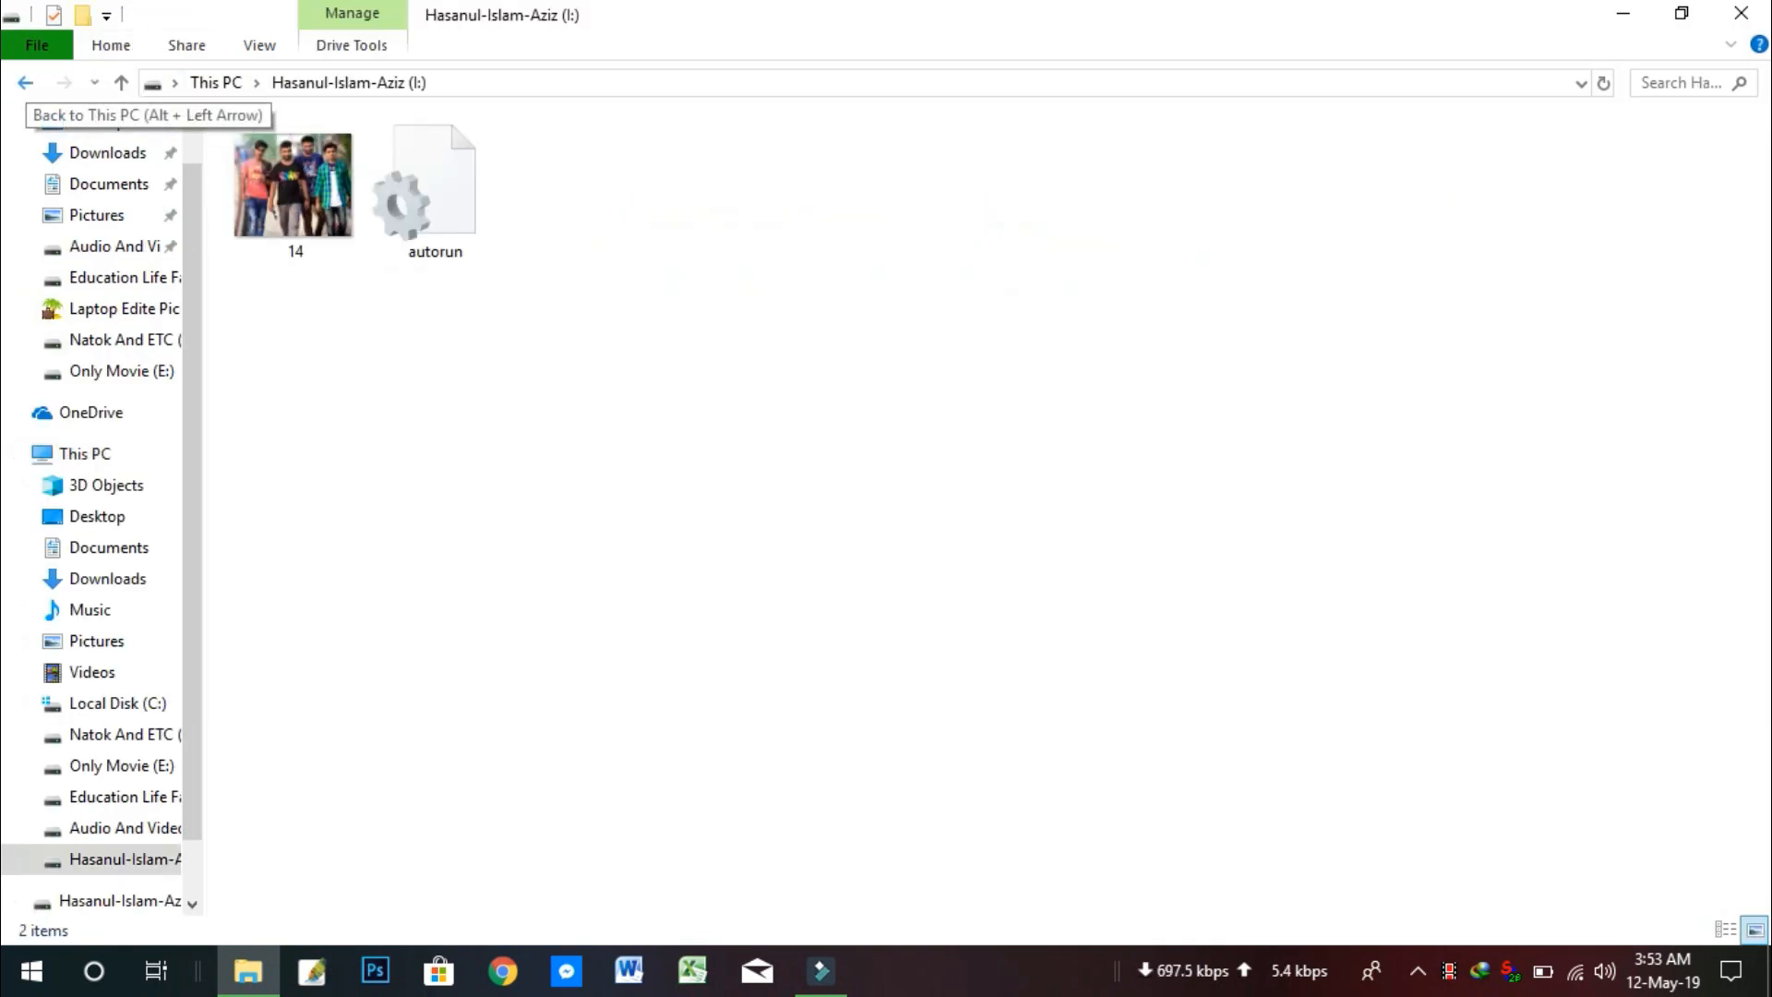
left_click(25, 82)
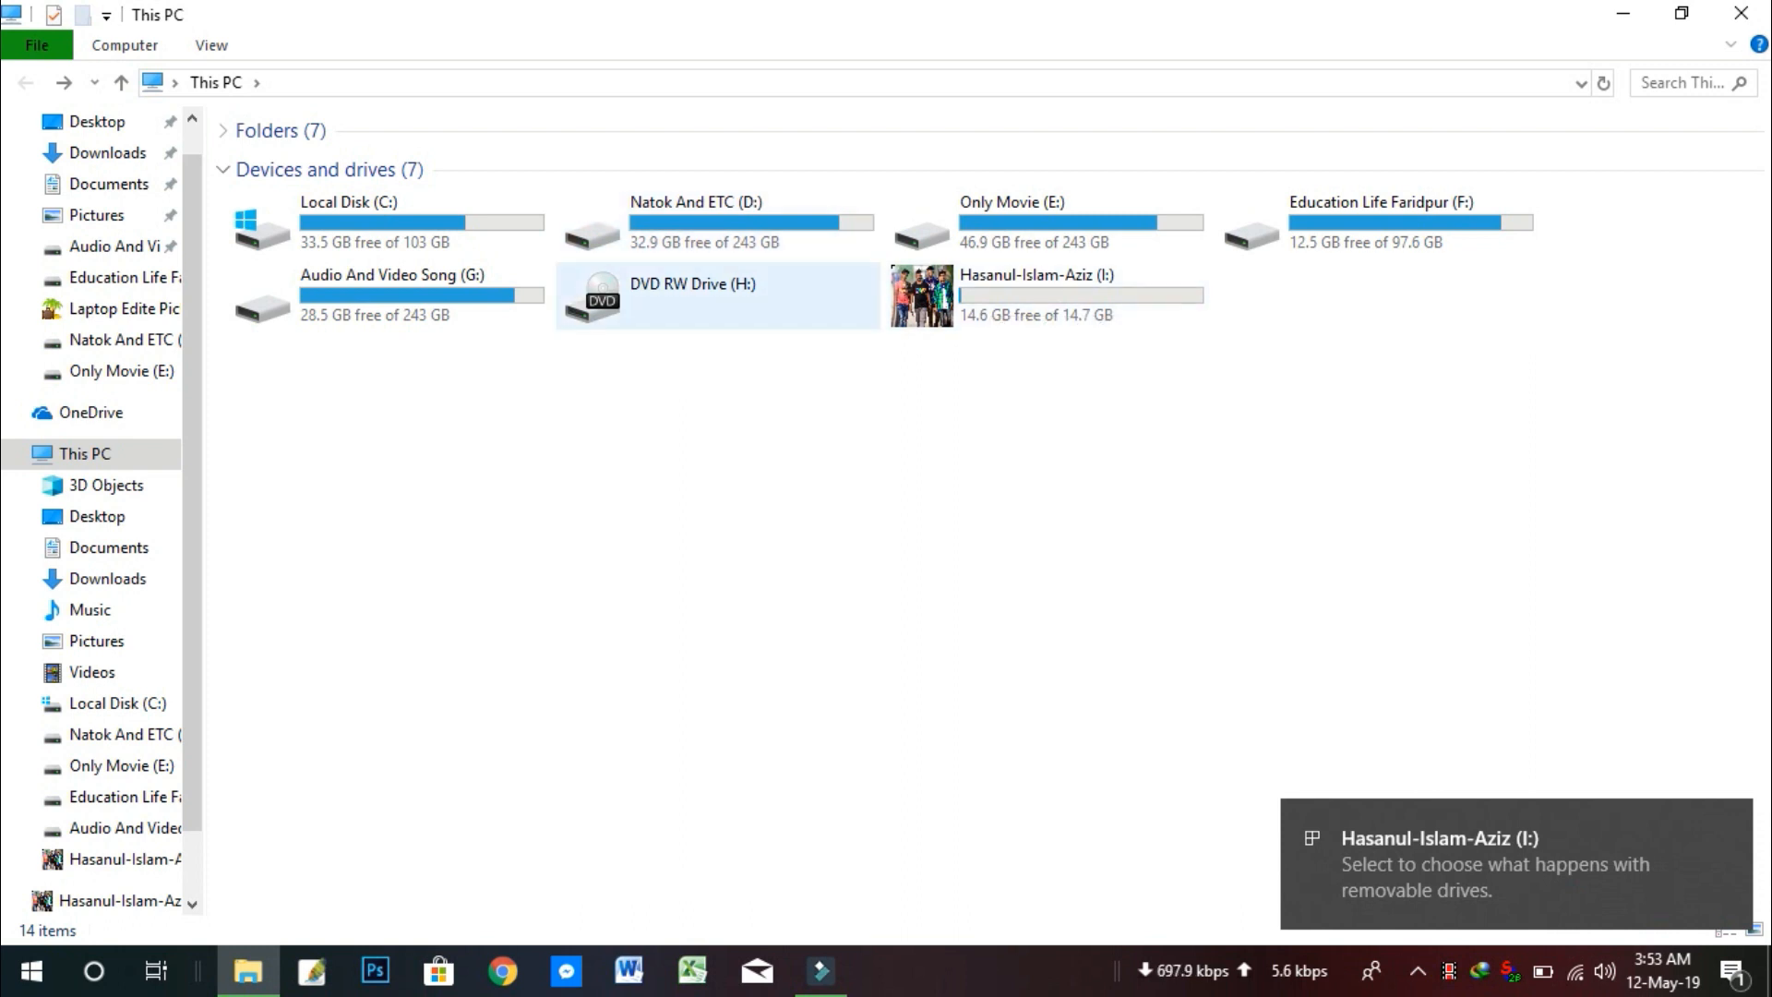
- Set the Hidden attribute on both the bitmap 14 and the autorun file in the removable drive (I:)
left_click(1048, 296)
key("Return")
key("ctrl+a")
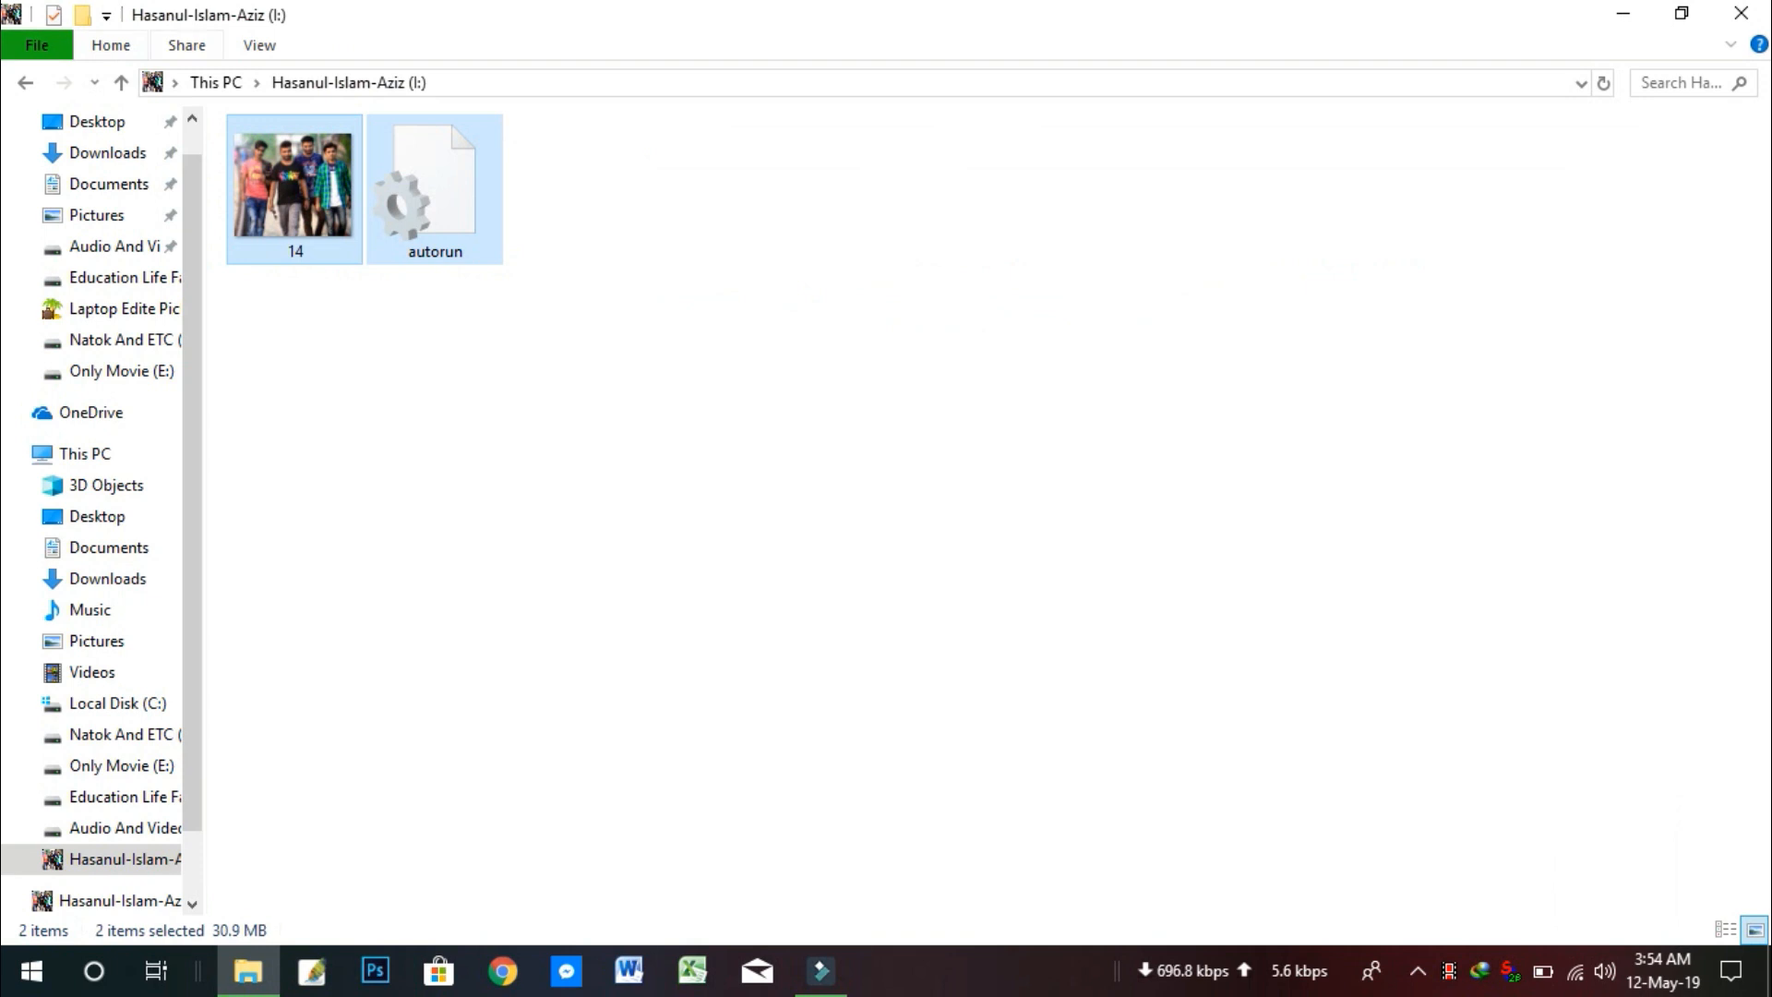
left_click(710, 292)
key("ctrl+a")
right_click(258, 136)
key("Return")
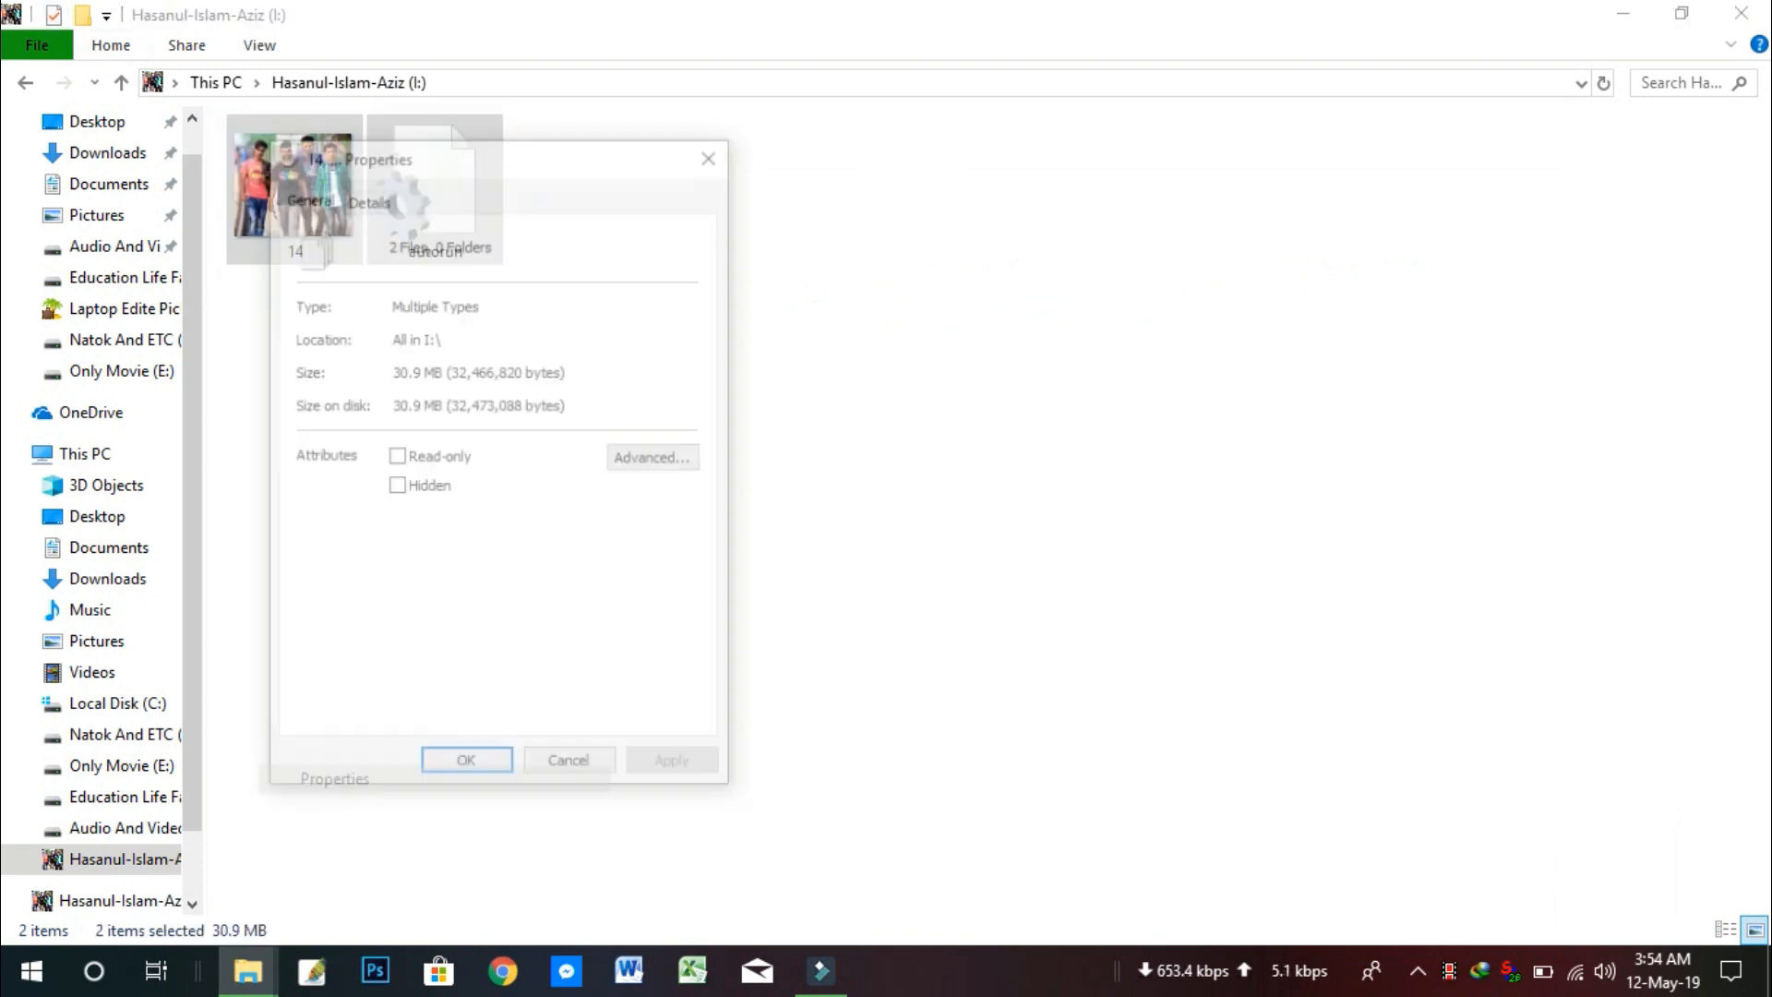
left_click(396, 486)
left_click(676, 768)
left_click(466, 767)
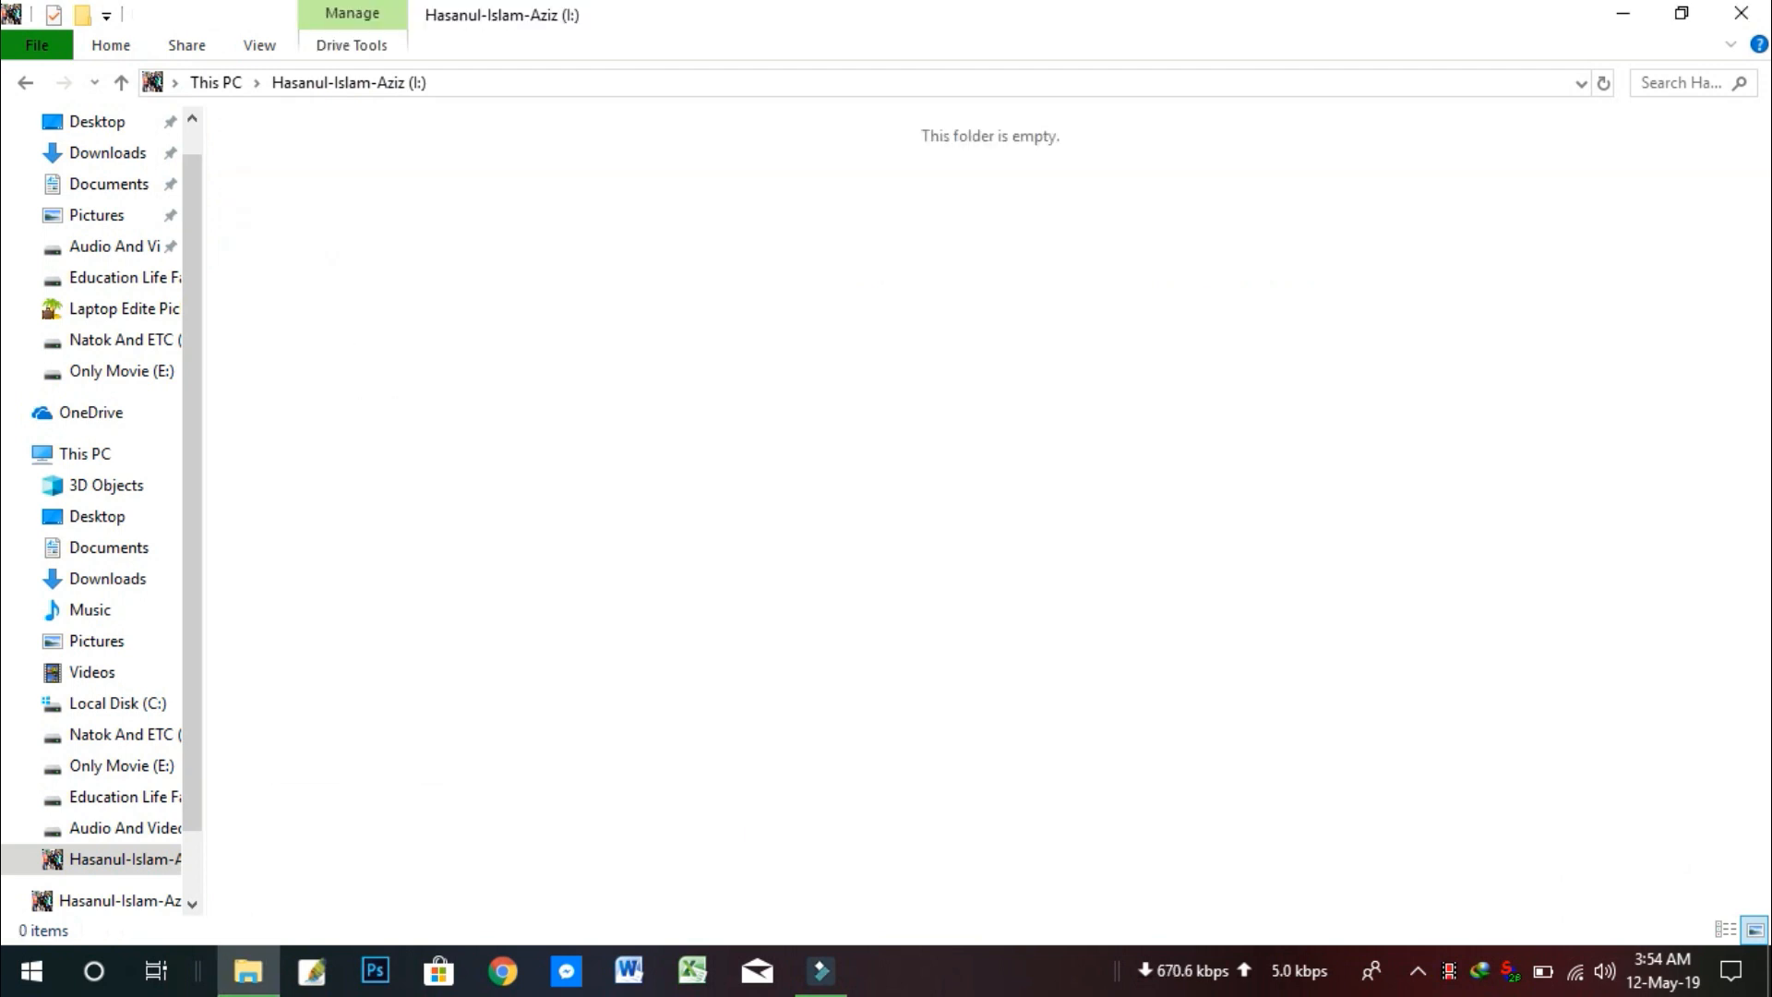
- Examine the removable drive's icon in This PC, reopening the window for a second check and closing it
key("alt+Left")
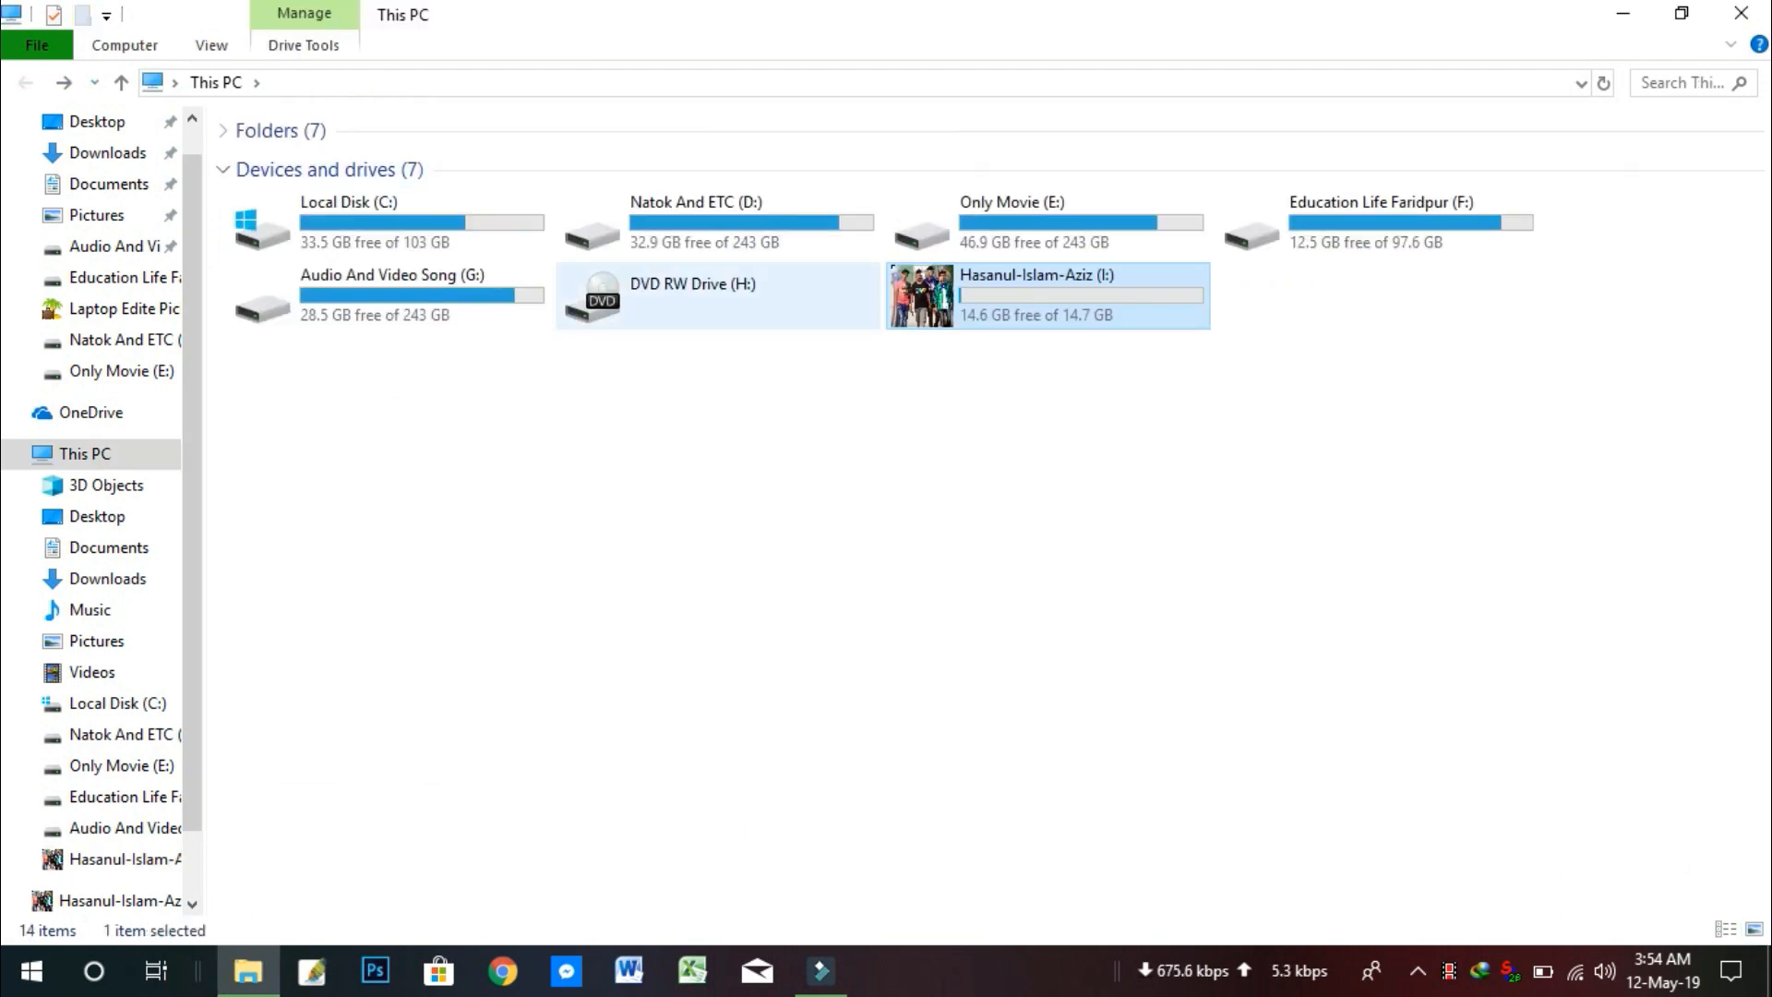
left_click(1741, 13)
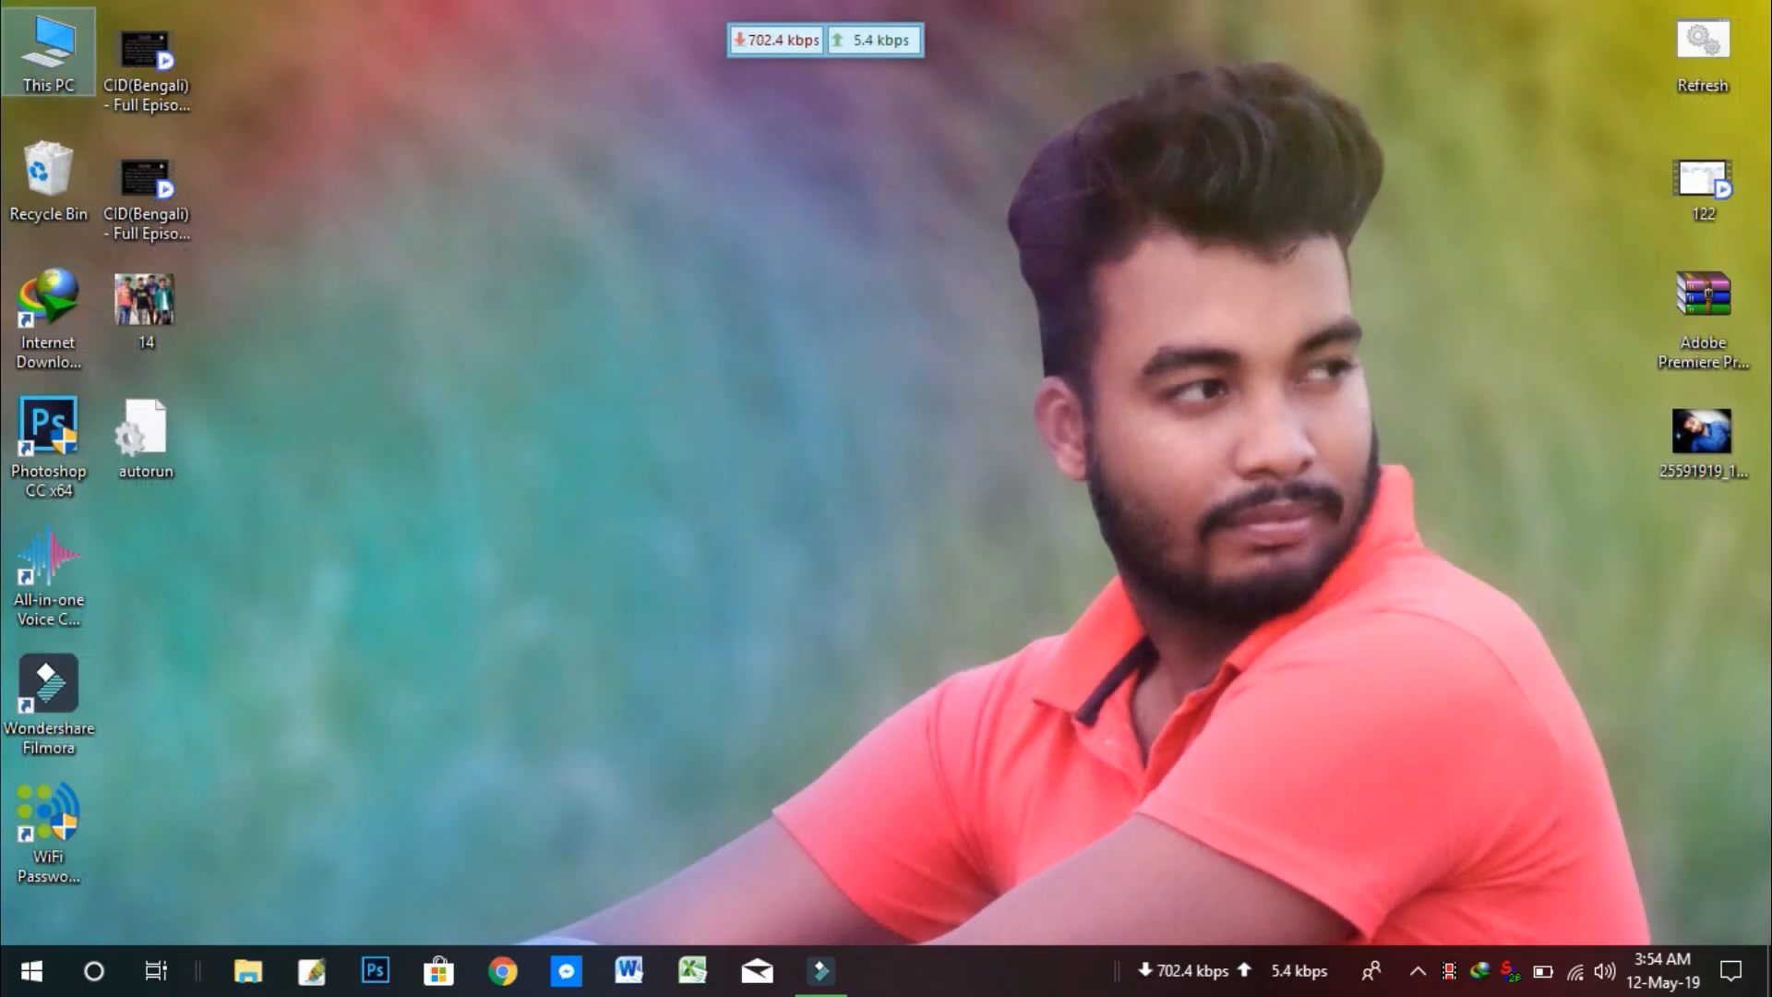
double_click(48, 50)
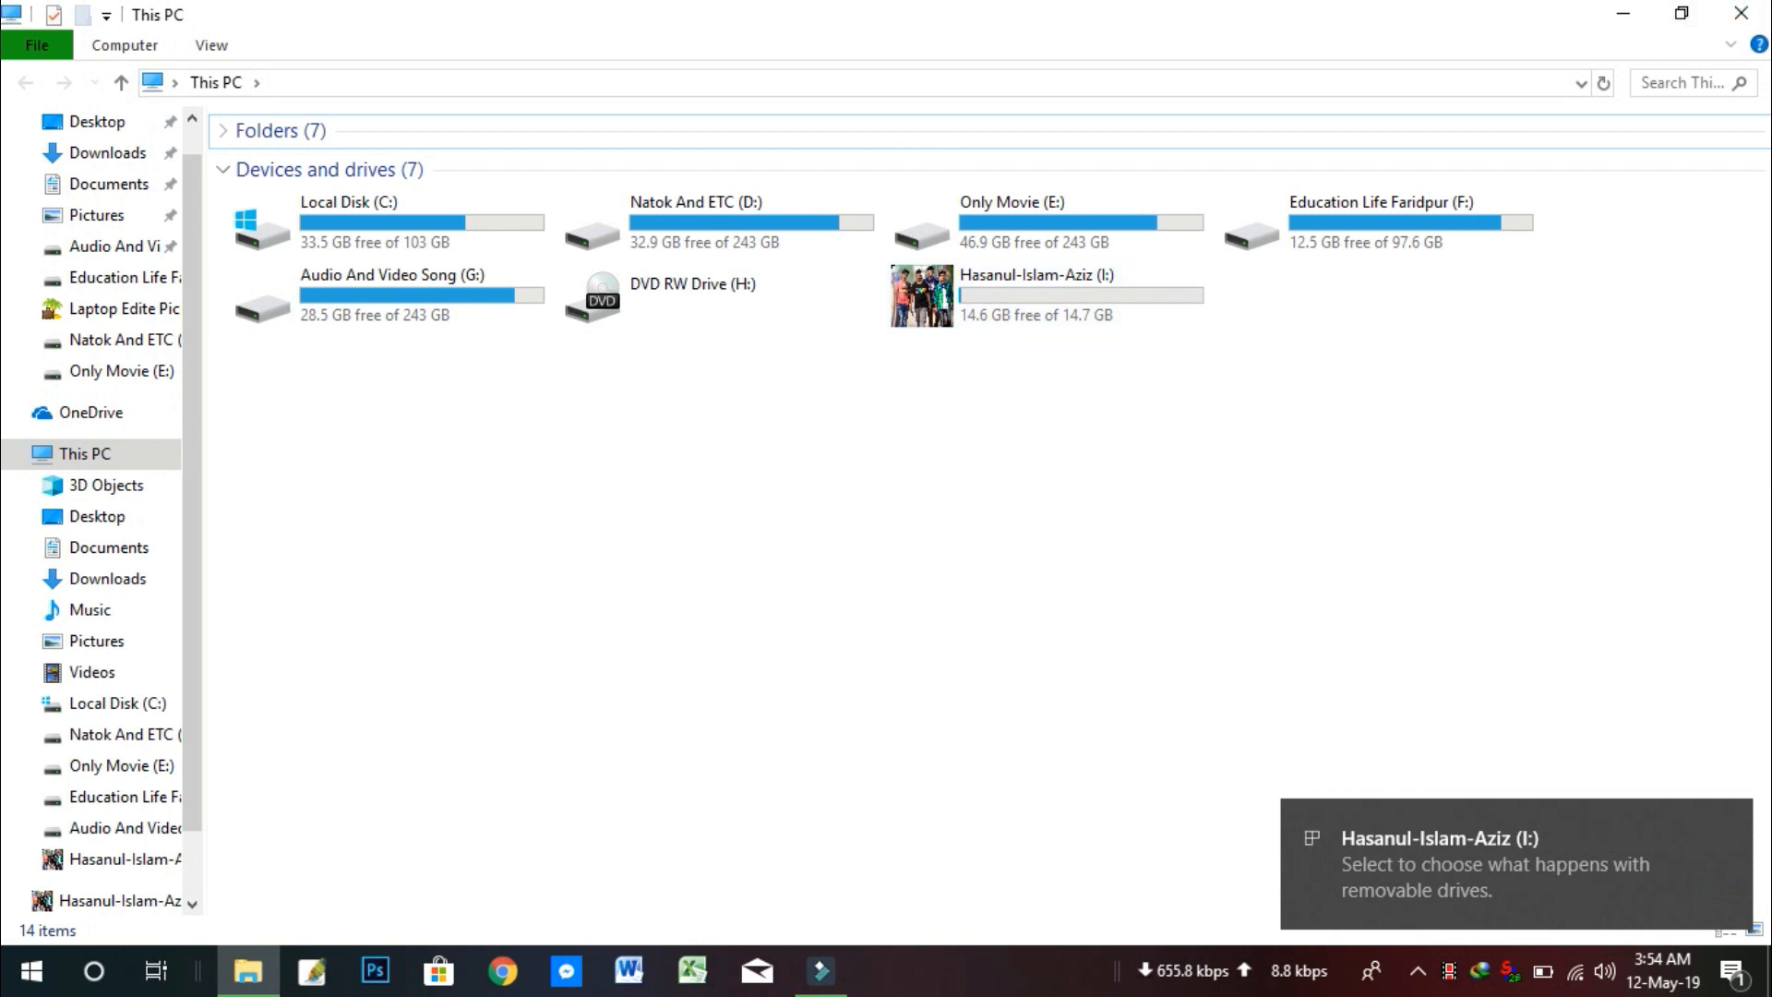
left_click(1741, 13)
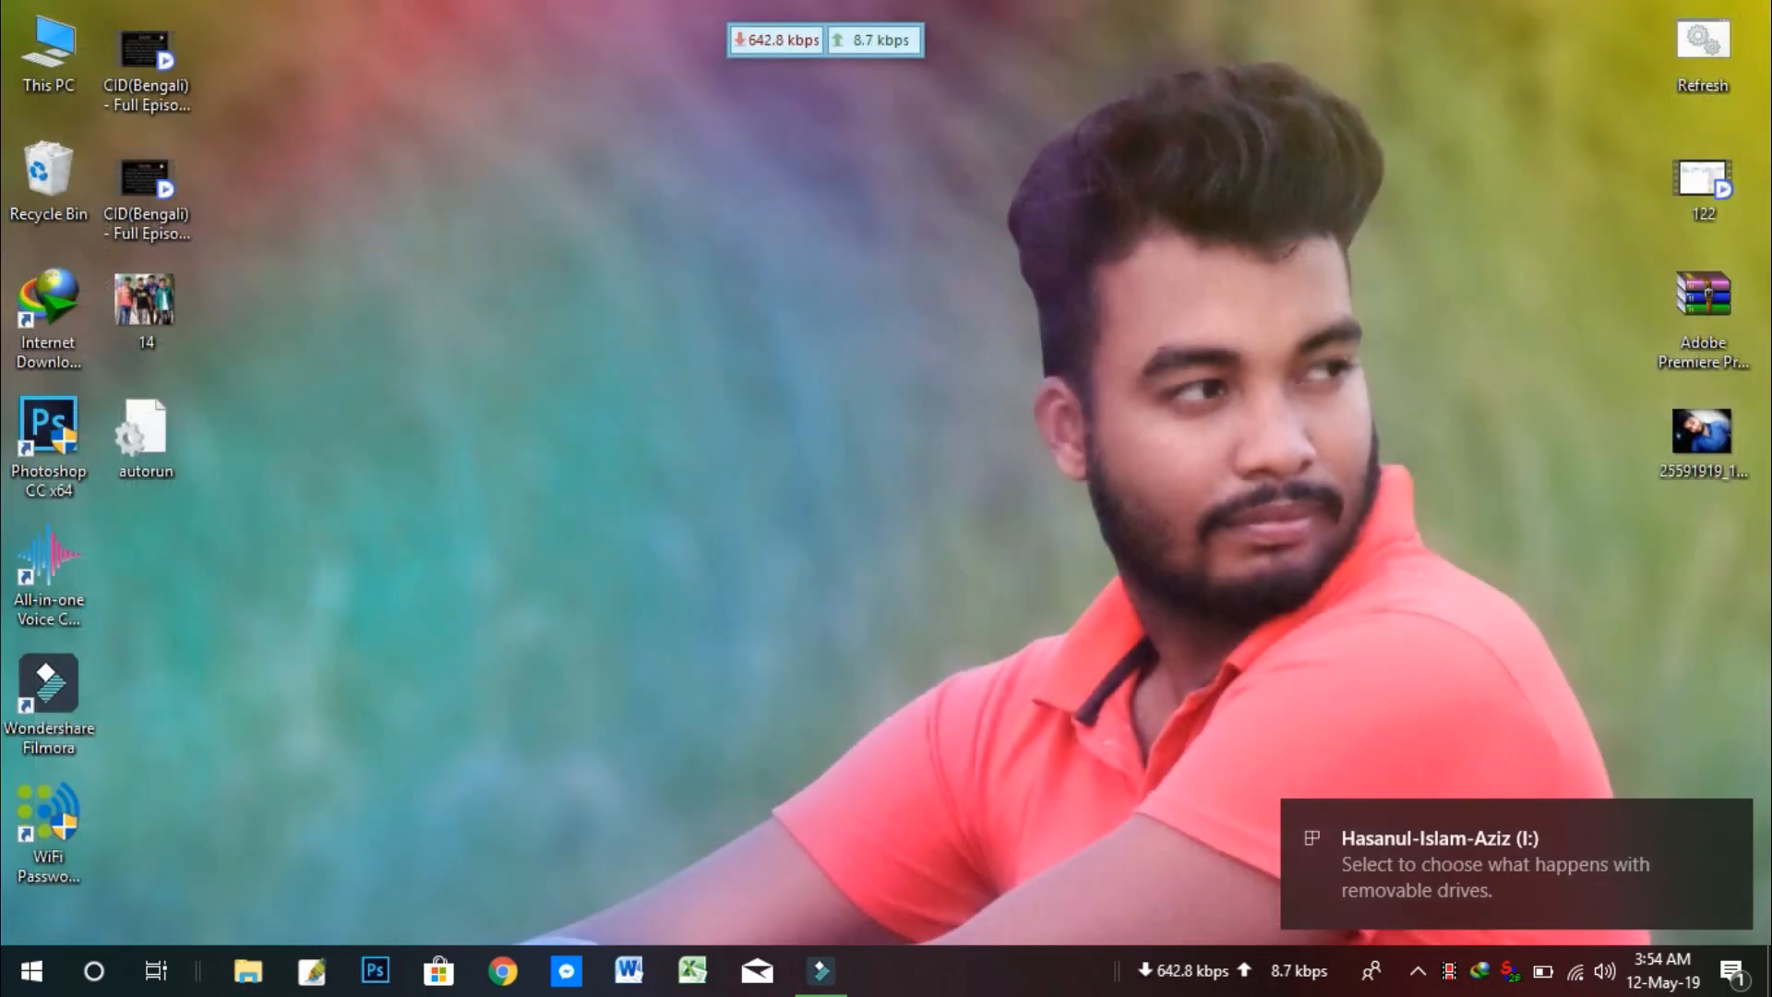